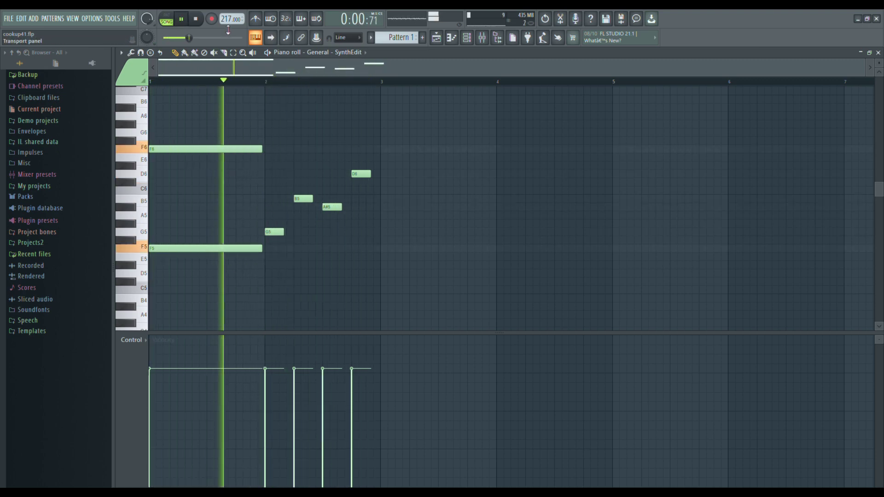
- Set the tempo to 202 BPM and add a long D#5 note across the second half of bar 2
drag(228, 19, 227, 27)
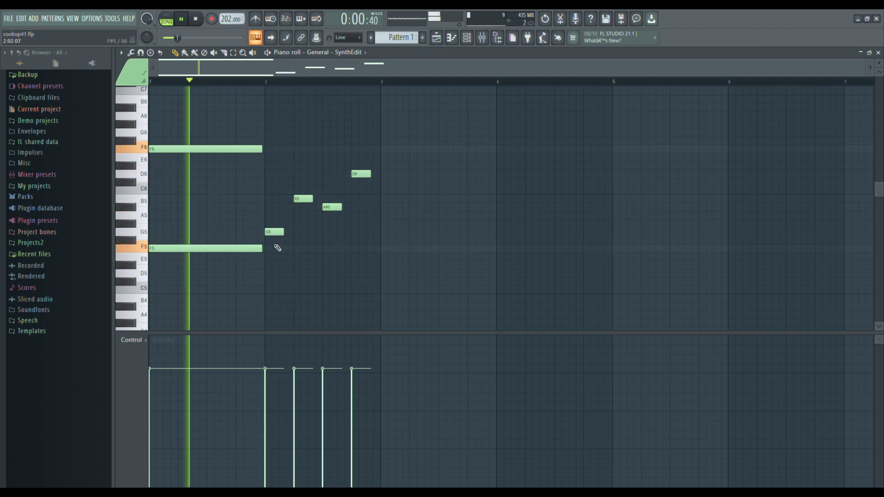
scroll(277, 248, down, 3)
click(270, 274)
right_click(278, 274)
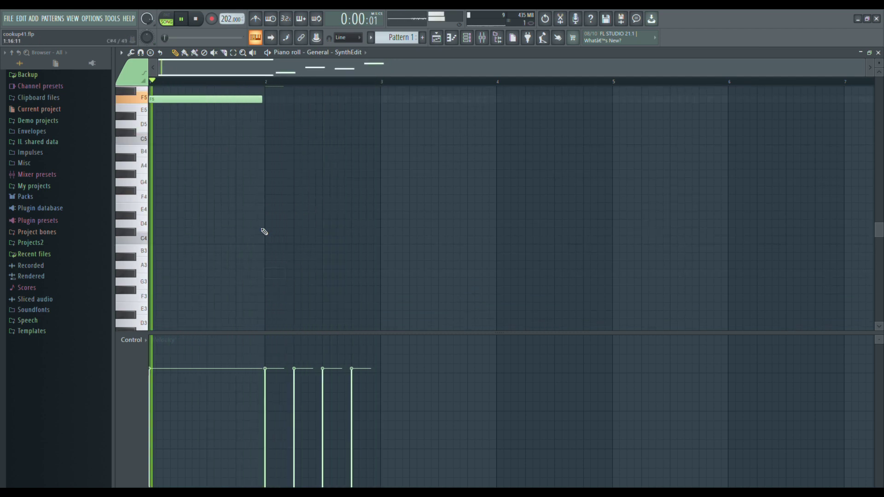
click(271, 217)
scroll(281, 230, up, 3)
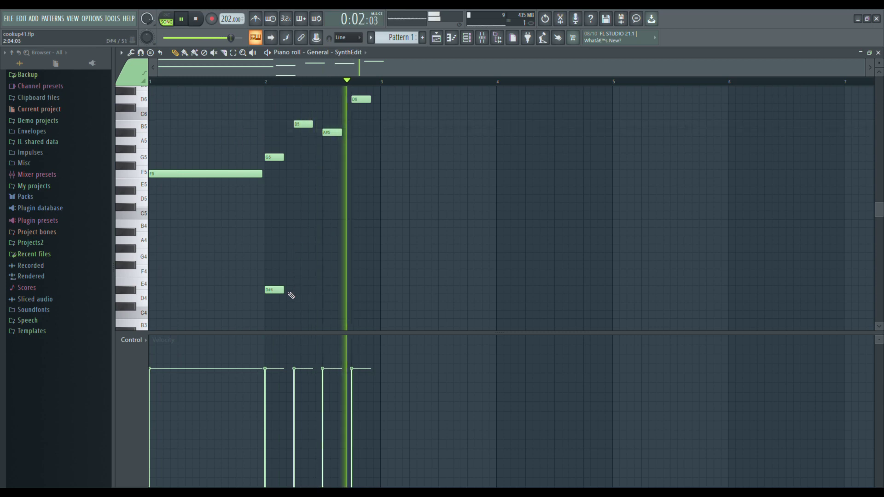
drag(296, 297, 326, 197)
click(326, 273)
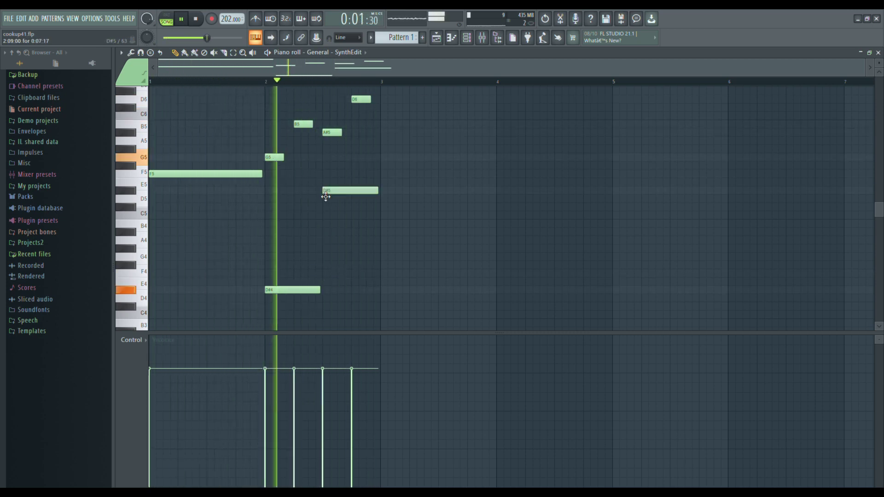
right_click(297, 290)
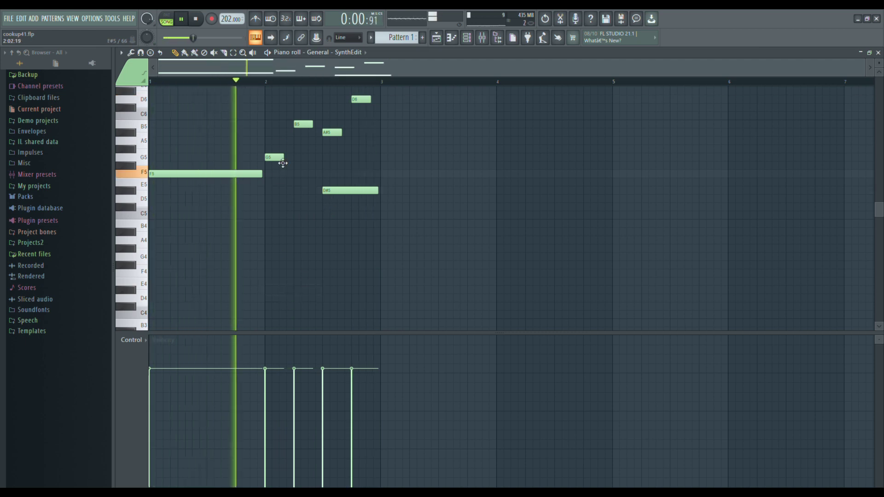
- Add short high notes in bar 2: A#6 and C7 within the first beat, then C8 on the third and fourth beats
scroll(276, 184, up, 3)
click(270, 178)
drag(271, 182, 278, 137)
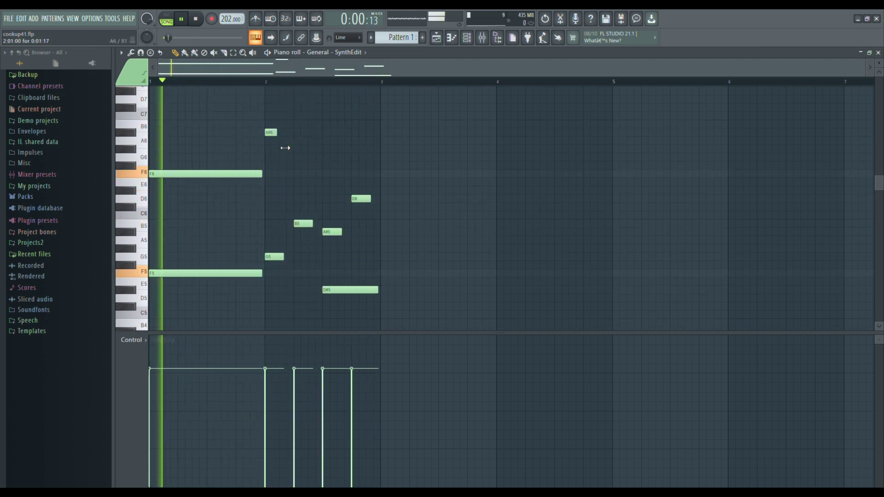
scroll(285, 152, up, 2)
click(284, 165)
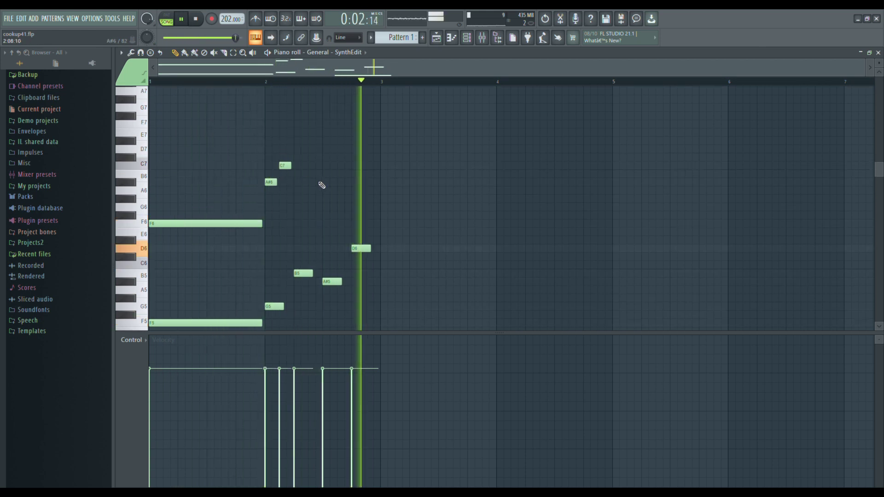
scroll(323, 191, up, 3)
click(333, 133)
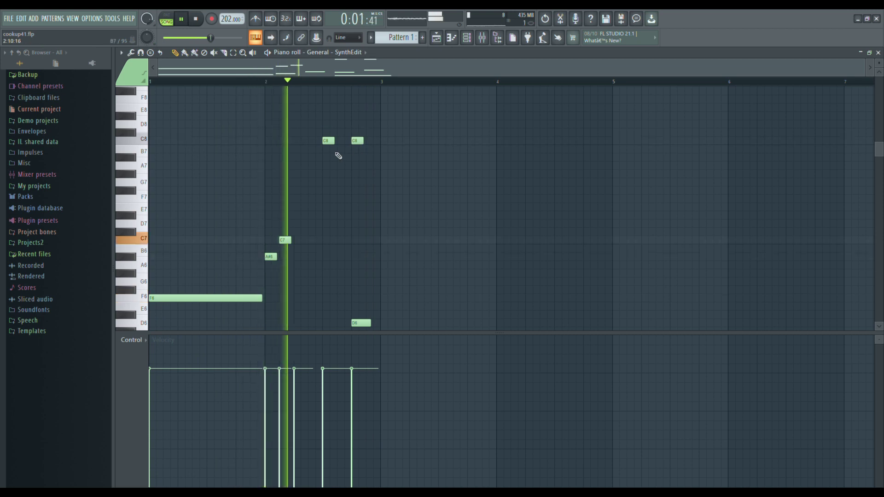
- Shorten the F5 note in bar 1 to about one beat and add D#5 and D5 notes of the same length after it
scroll(236, 209, down, 4)
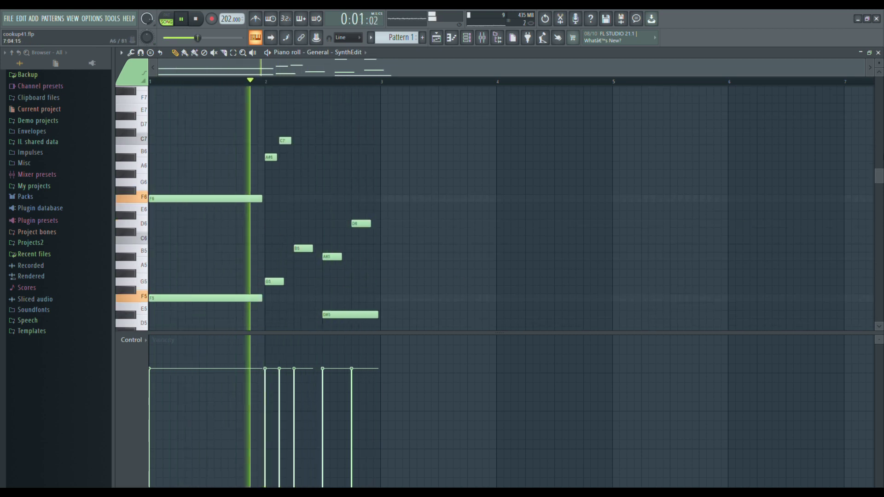
scroll(268, 223, down, 3)
drag(262, 223, 177, 246)
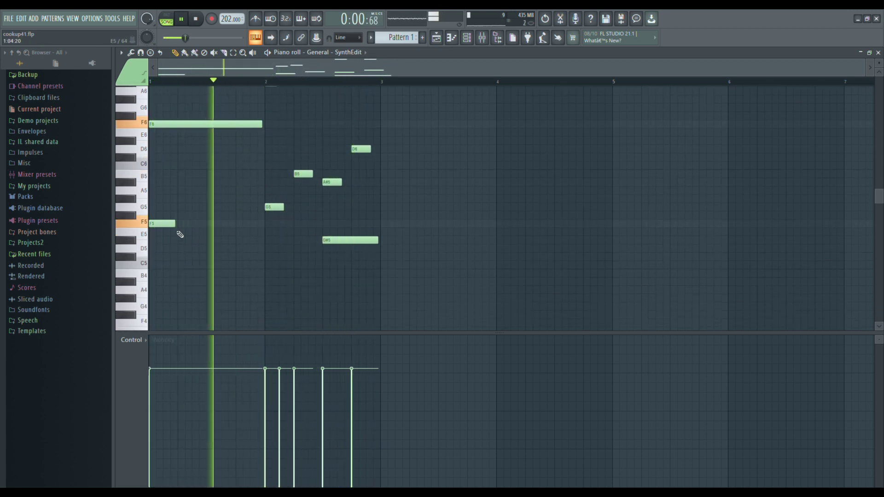
scroll(180, 235, down, 2)
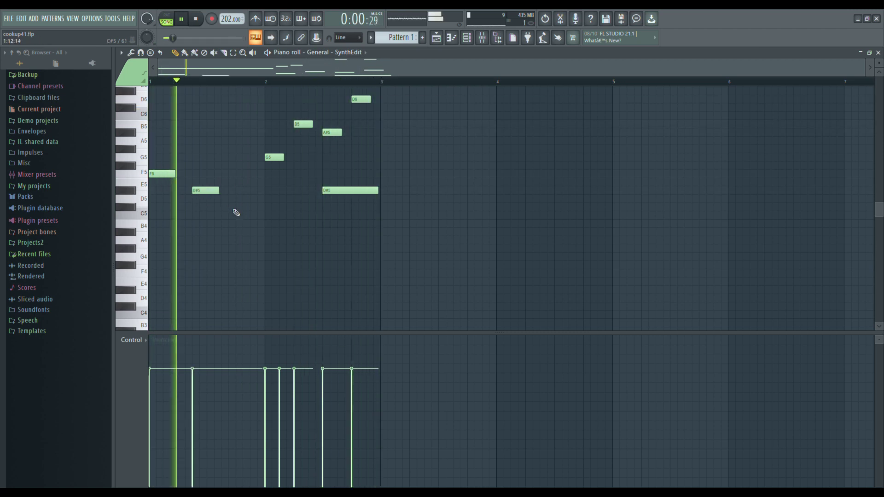
click(238, 199)
scroll(293, 267, up, 4)
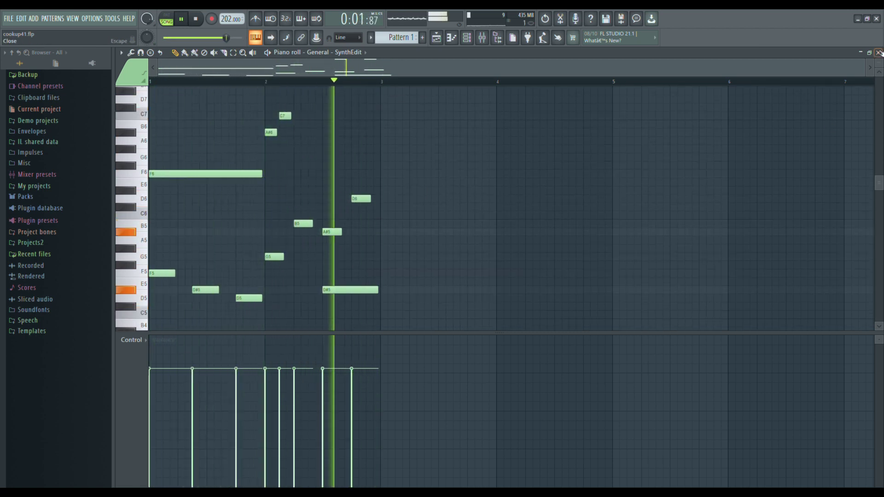
- Load the Celestial Tines + Strings patch in Hypersonic #3 and open that channel's piano roll
click(880, 52)
click(198, 228)
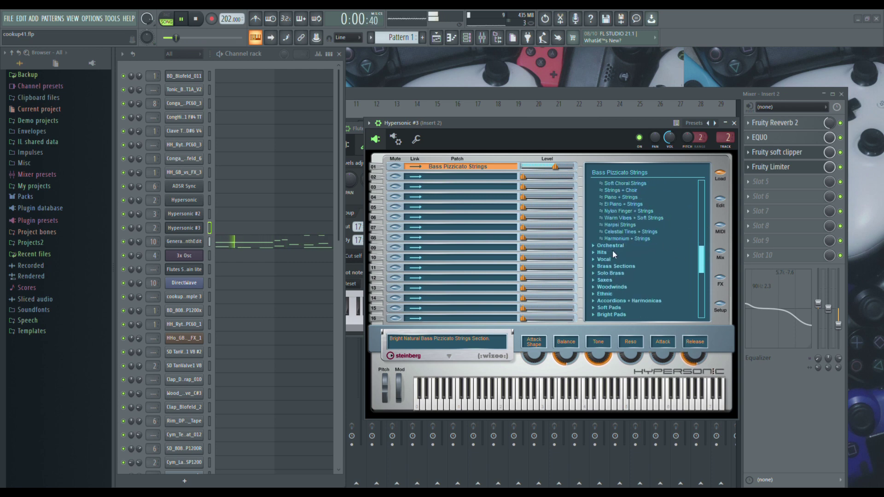
click(233, 227)
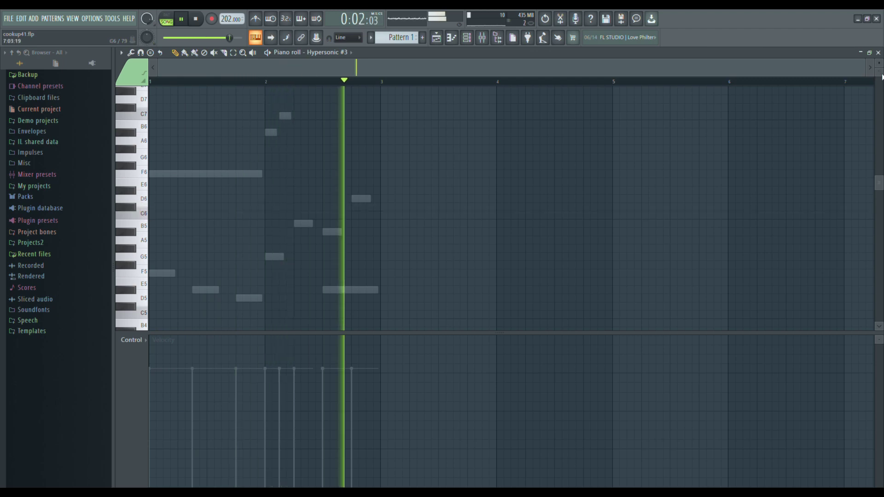
key(Escape)
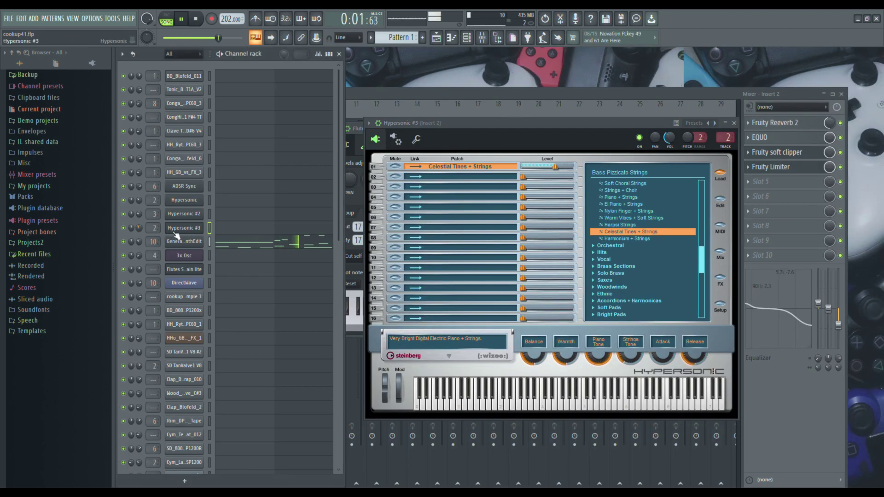
key(F7)
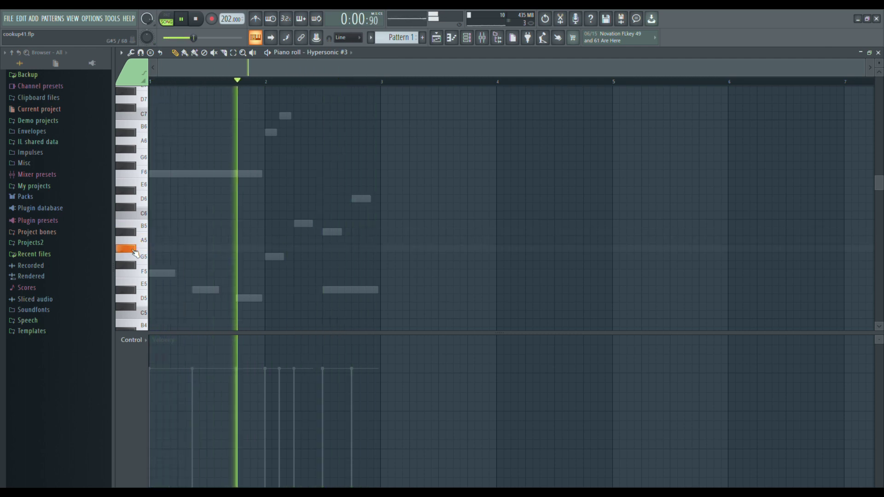
- Place short melody notes in bar 1: G#5 and A#5 in the first beat, F#5 midway through beat 2, and F5 on beat 4
click(161, 249)
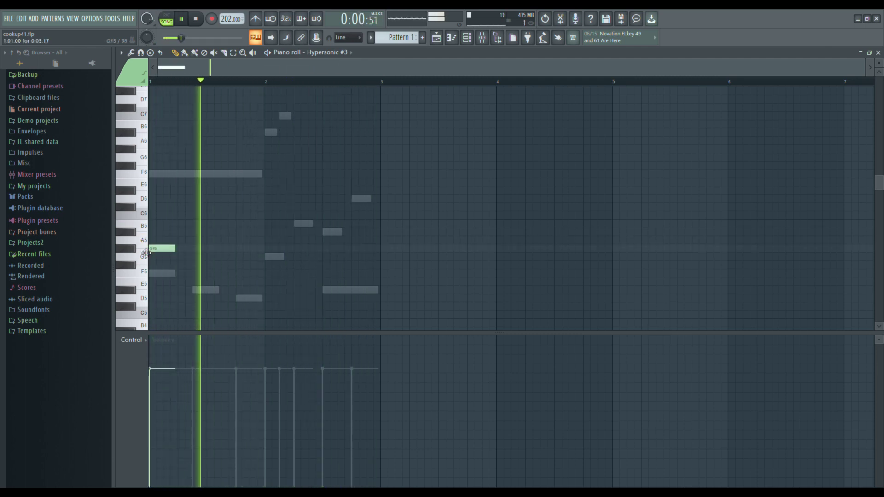
click(167, 232)
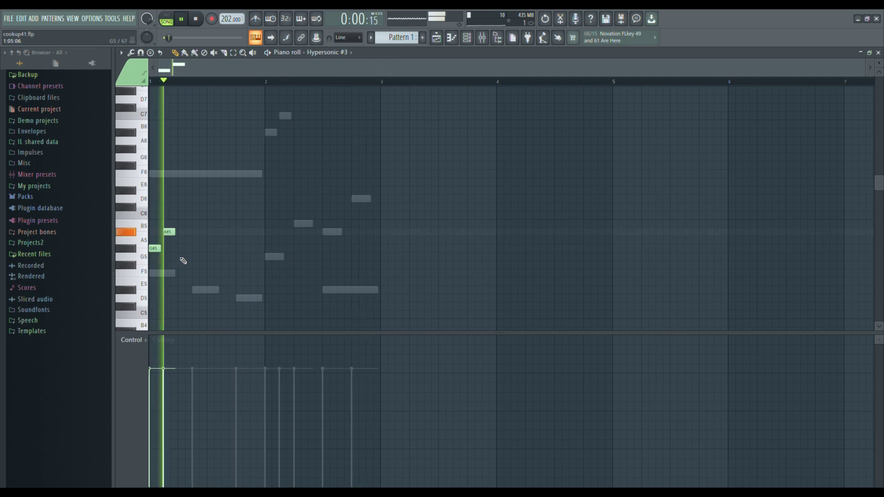
click(184, 266)
drag(184, 268, 211, 268)
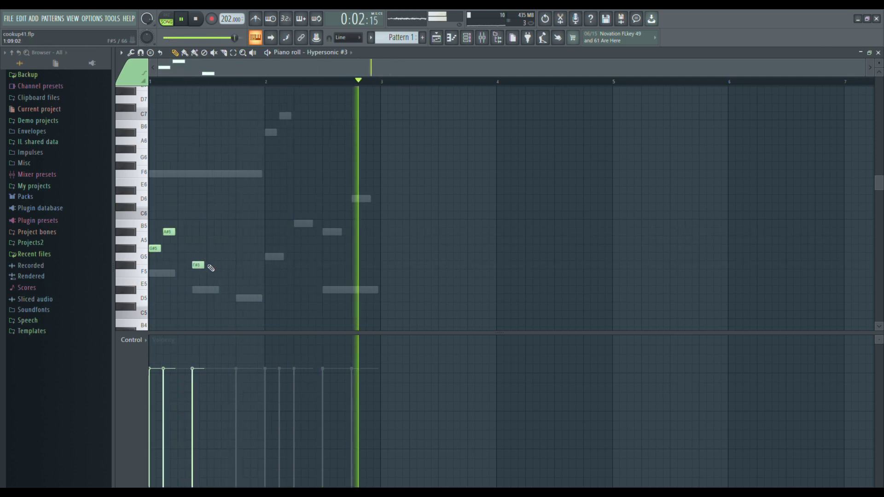
right_click(210, 252)
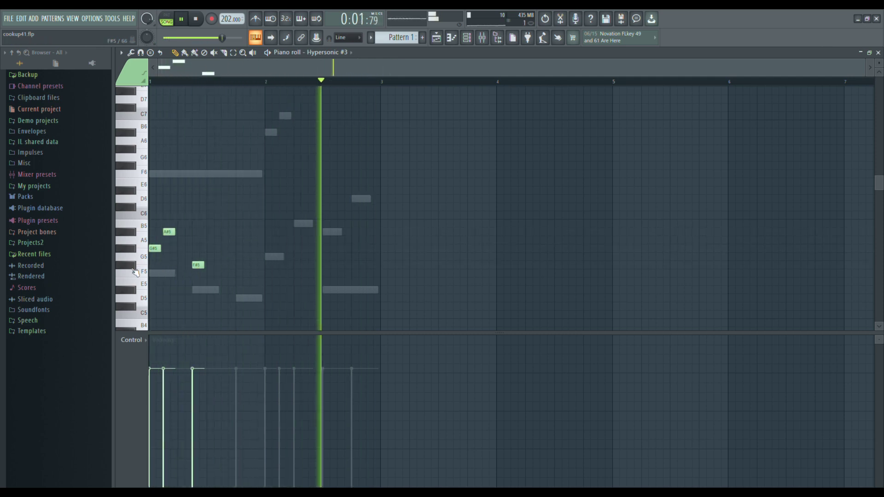
click(239, 273)
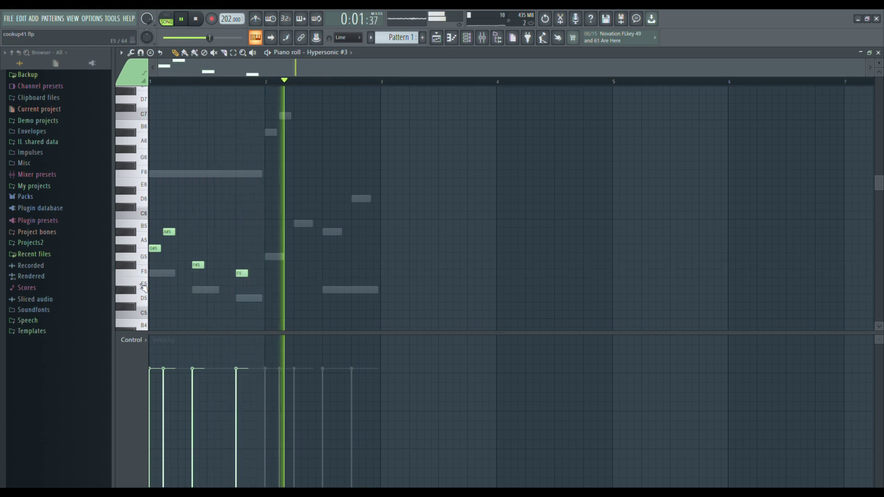
- Continue the melody in bar 2 with short notes F5, D#5, B5, A#5 and G#5, ending on the fourth beat
click(271, 274)
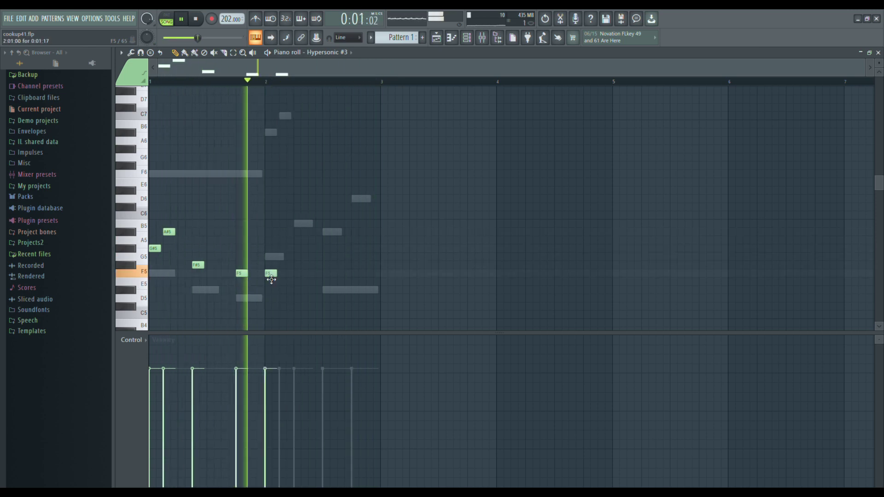
scroll(175, 281, down, 1)
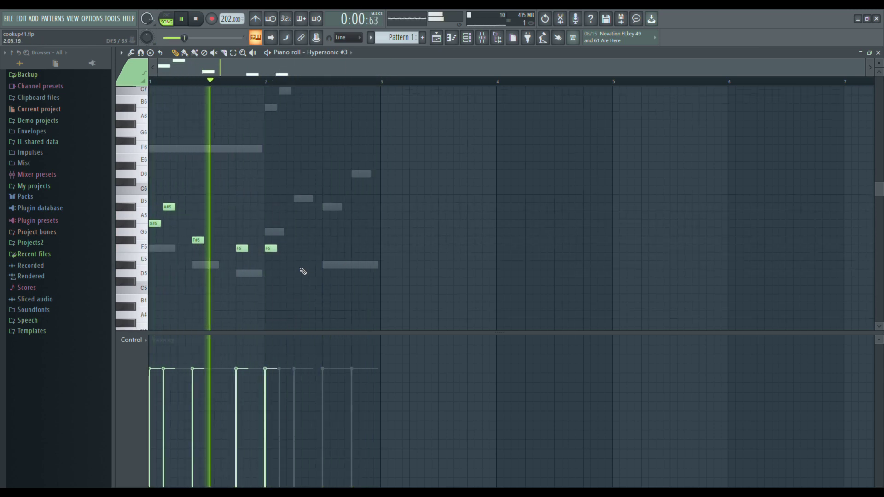
click(298, 266)
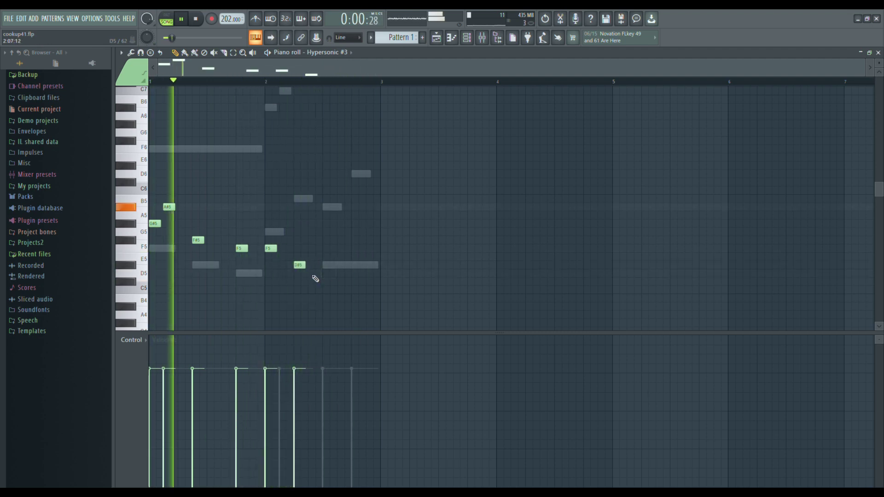
click(313, 208)
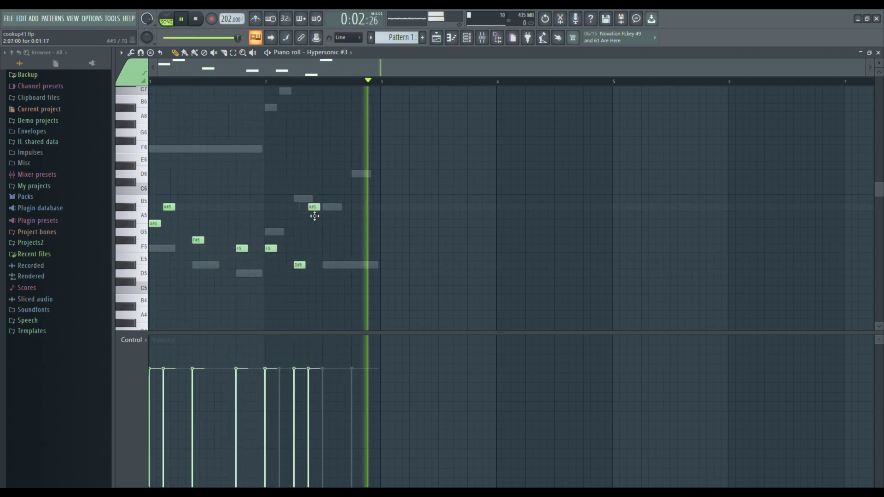
drag(317, 208, 322, 200)
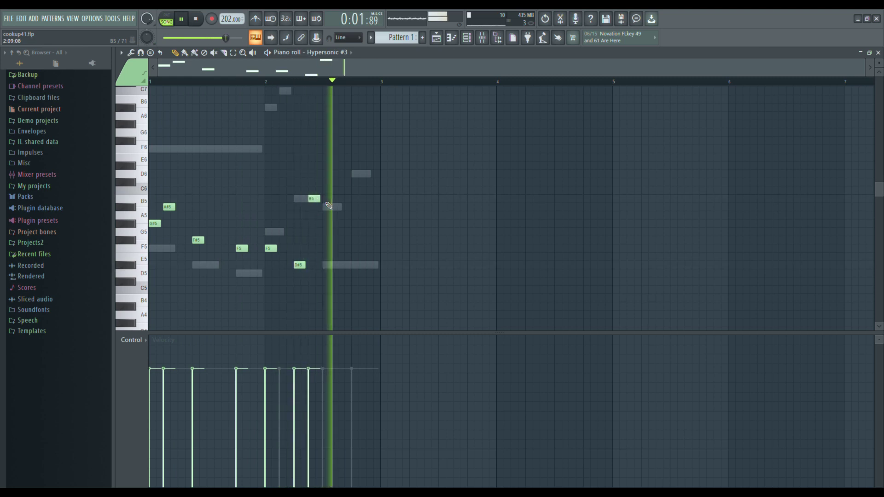
click(342, 207)
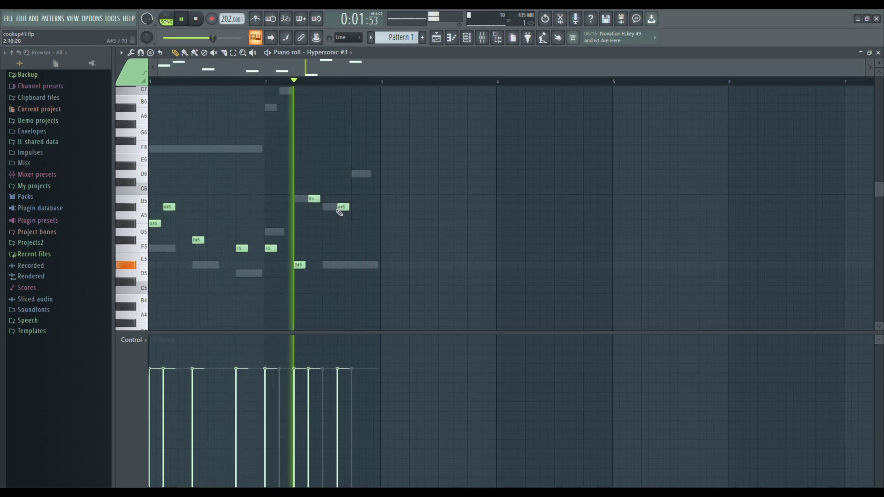
click(370, 233)
right_click(372, 232)
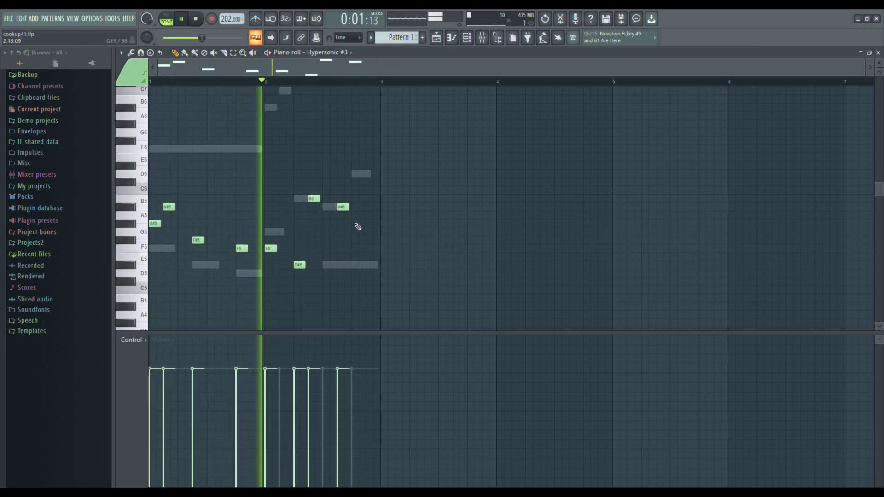
right_click(357, 217)
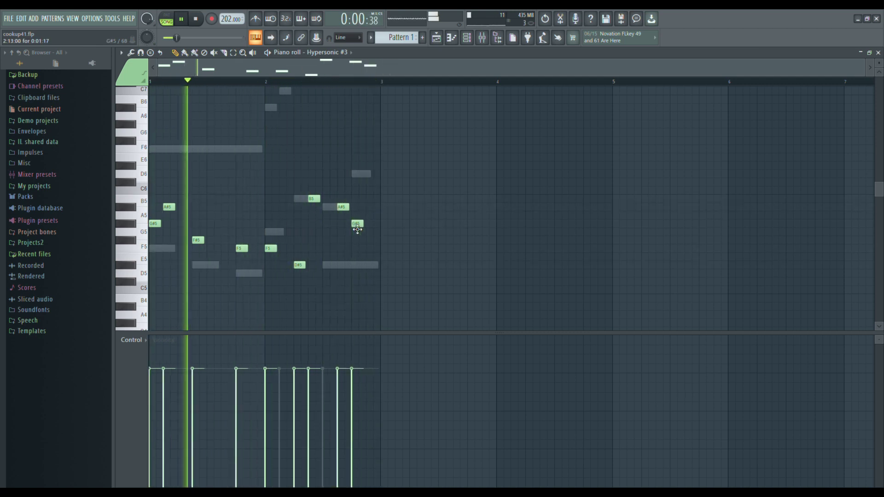
- Lower the project tempo to 173 BPM
drag(228, 19, 228, 23)
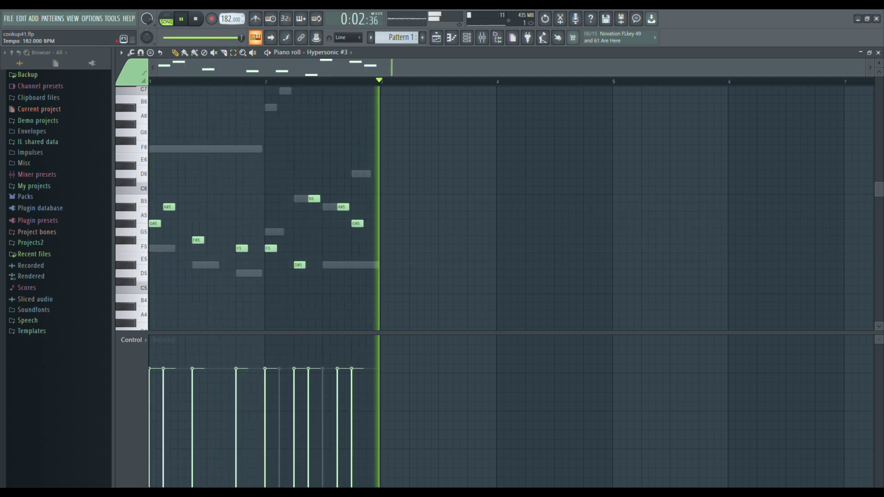
scroll(232, 19, down, 9)
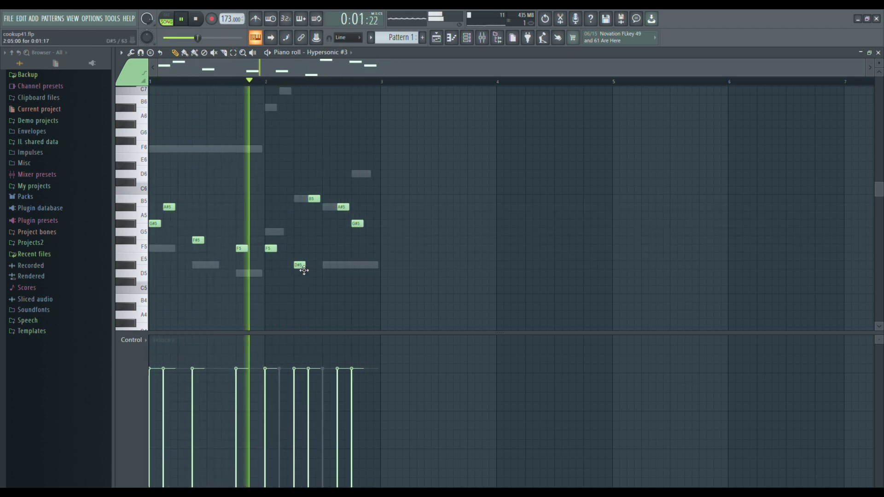
- Add sustained notes below the melody: A#4 and C#5 in bar 2, and D#5 at the start of bar 1
scroll(281, 278, down, 2)
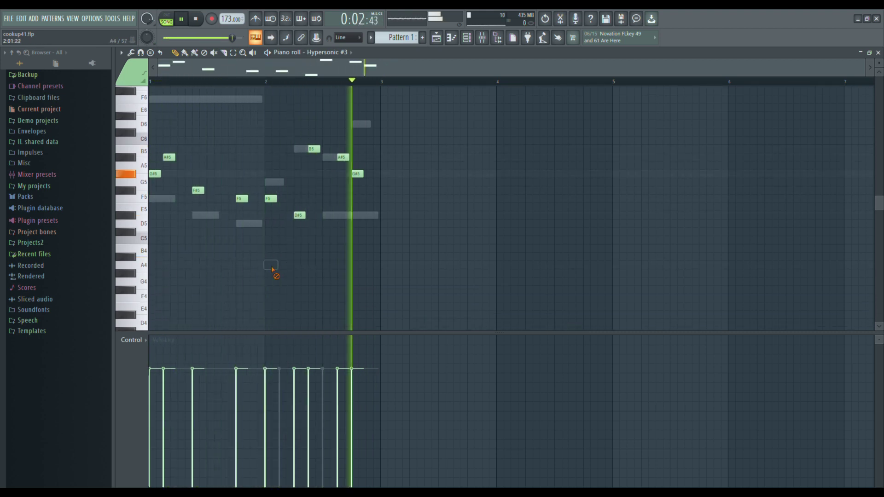
mouse_move(272, 268)
mouse_down()
mouse_move(271, 260)
mouse_move(315, 263)
mouse_up()
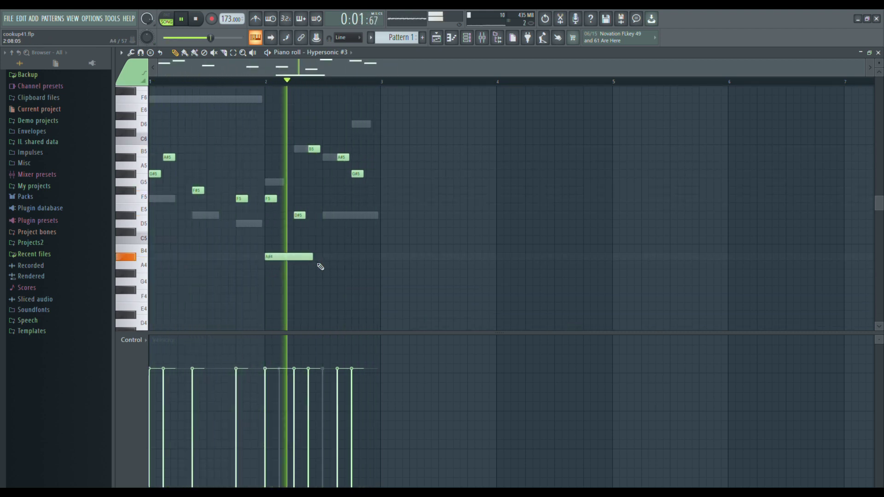
key(space)
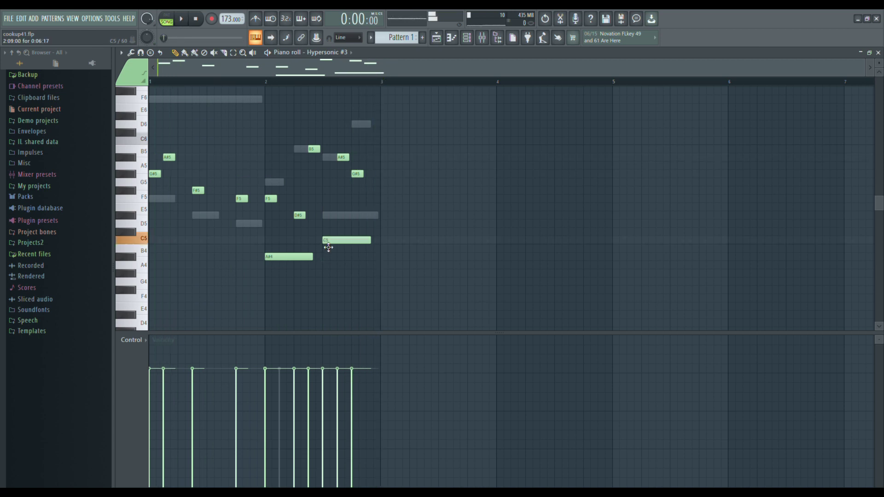
scroll(140, 218, up, 2)
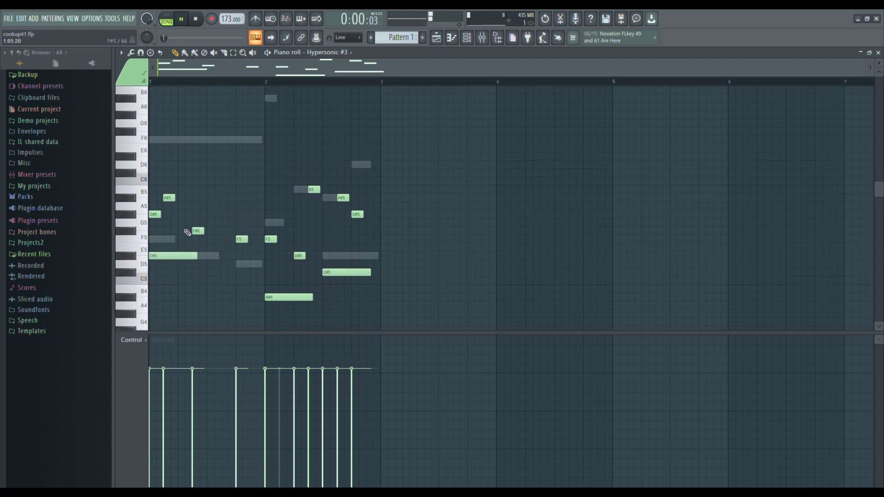
- Add sustained notes A#5 on beat 3 of bar 1, D#6 at the start of bar 2, and F6 at the start of bar 1
key(space)
click(209, 215)
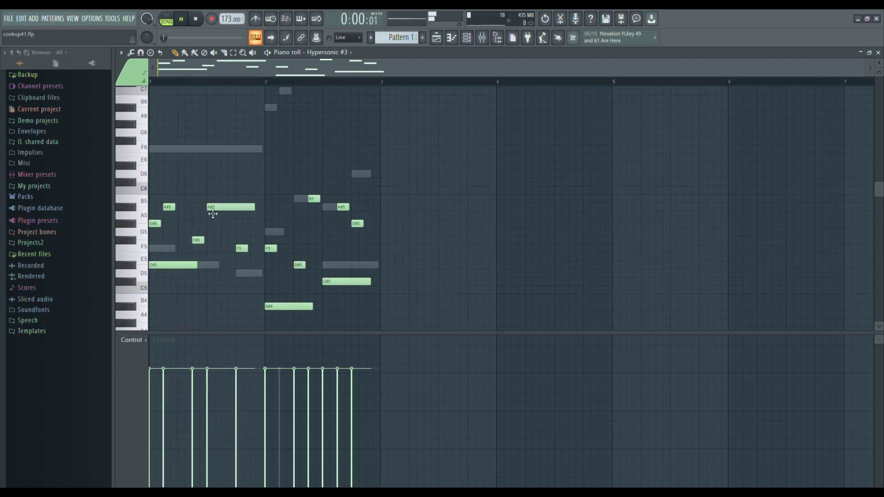
scroll(230, 232, up, 2)
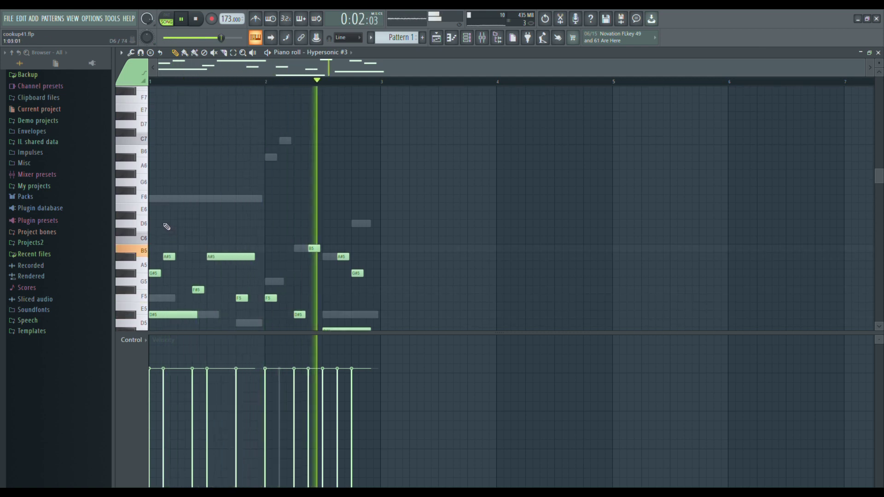
scroll(198, 229, down, 1)
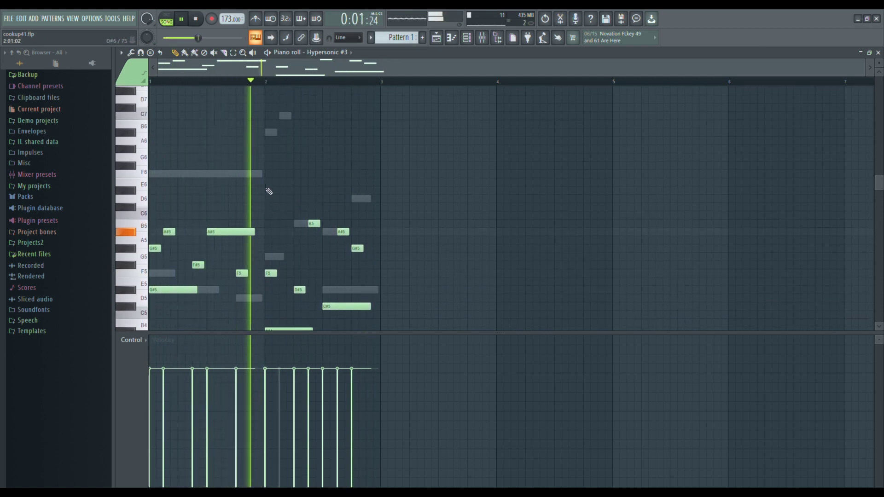
click(269, 190)
click(153, 174)
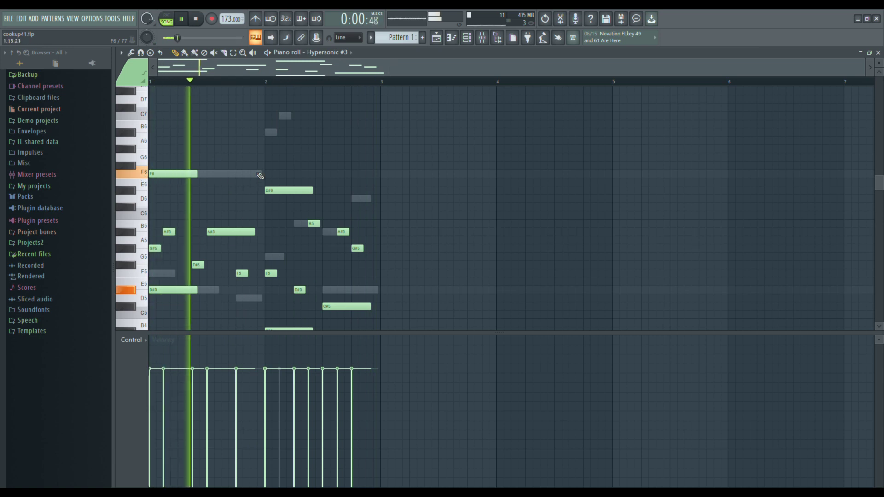
- Add short upper notes: F#6 and F6 on beats 3 and 4 of bar 1, G#6 and F#6 on beats 3 and 4 of bar 2
click(328, 182)
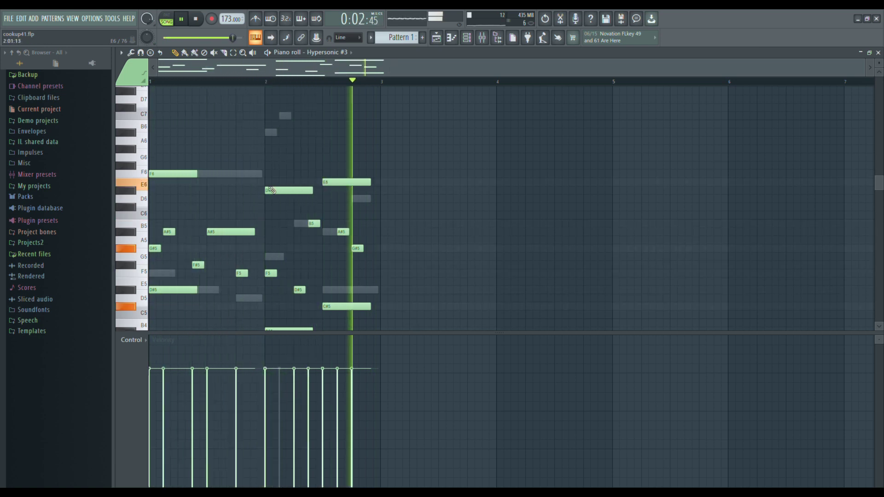
click(211, 165)
right_click(334, 183)
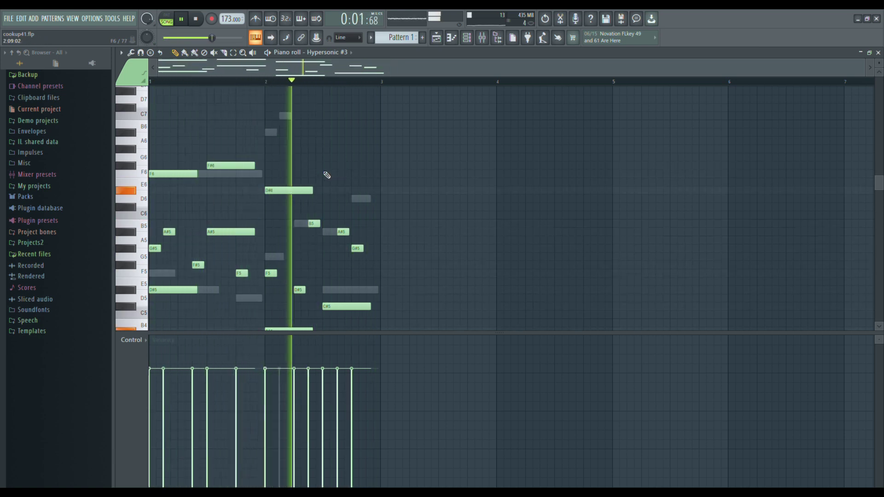
click(329, 150)
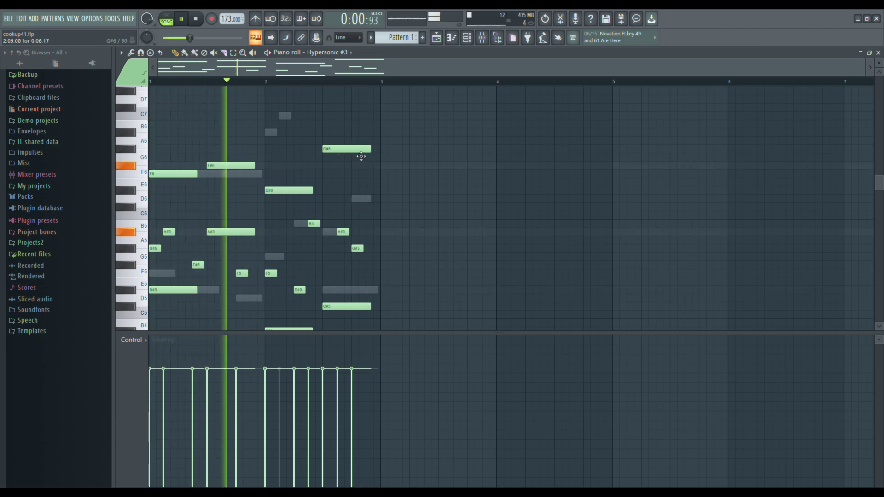
drag(373, 152, 342, 152)
click(356, 165)
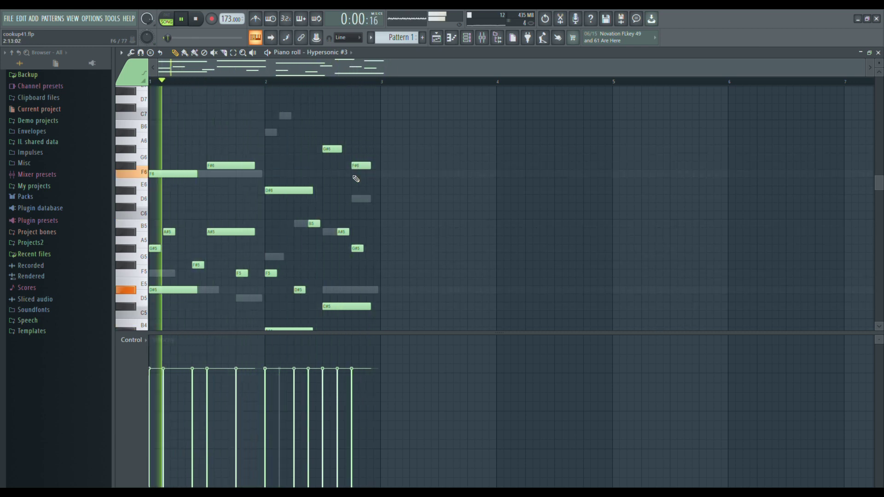
drag(253, 168, 225, 176)
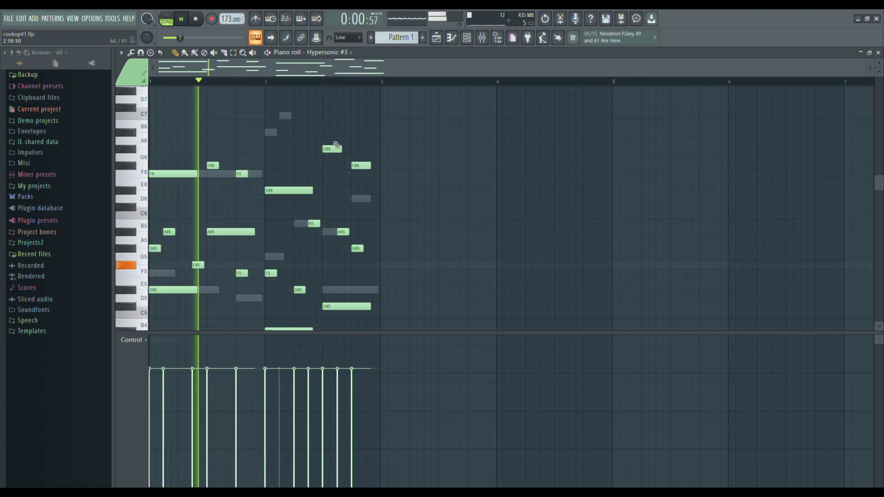
- Lower bar 2's G#6 to D#6 and delete the F#6 on beat 4, trying D6 and B5 in its place
drag(337, 145, 351, 188)
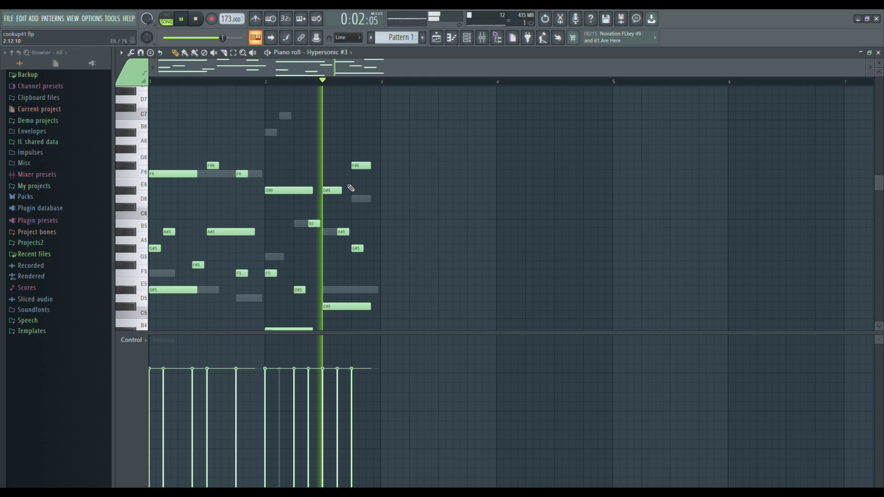
right_click(364, 168)
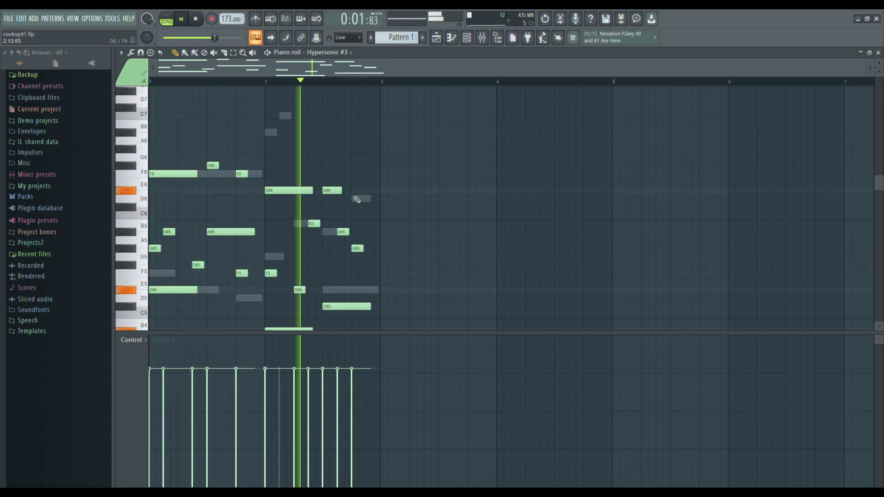
click(356, 198)
right_click(360, 199)
click(359, 223)
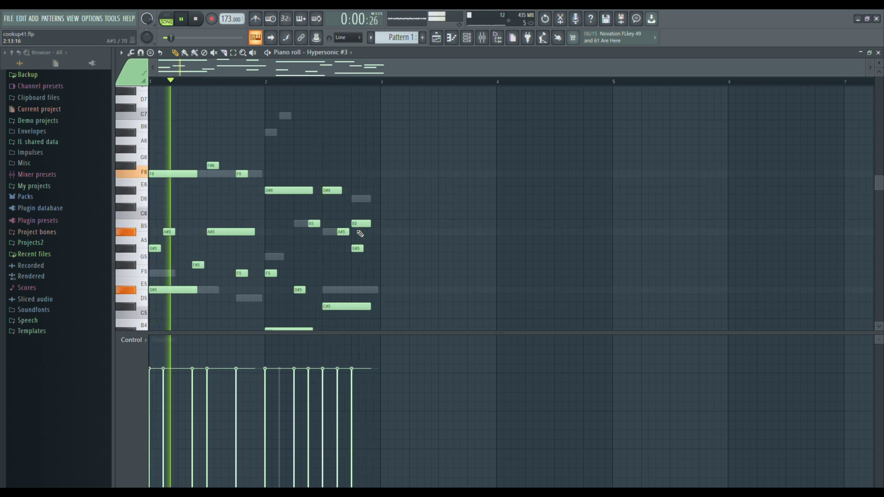
right_click(361, 224)
- Transpose all the Hypersonic #3 notes down one octave
scroll(217, 177, down, 3)
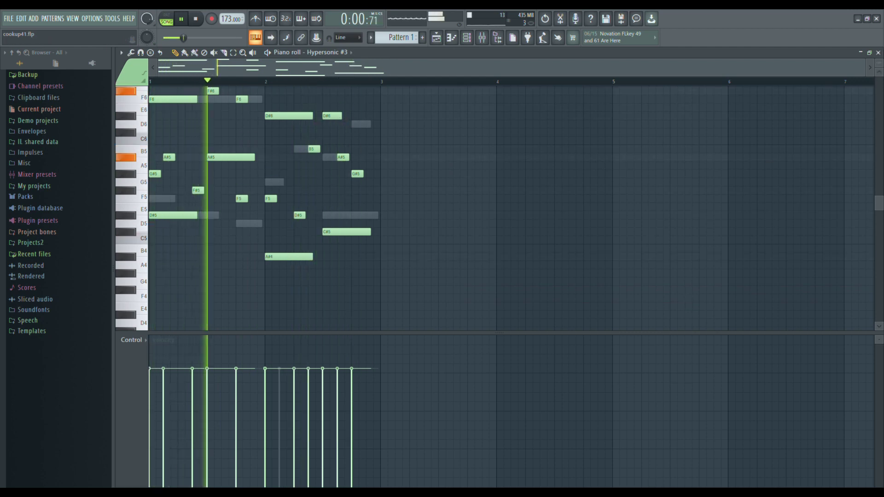
click(878, 52)
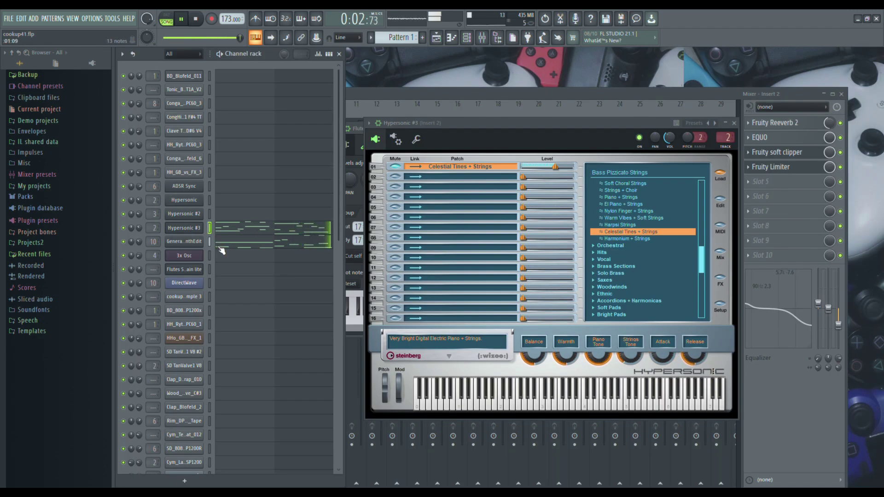
click(221, 248)
key(ctrl+a)
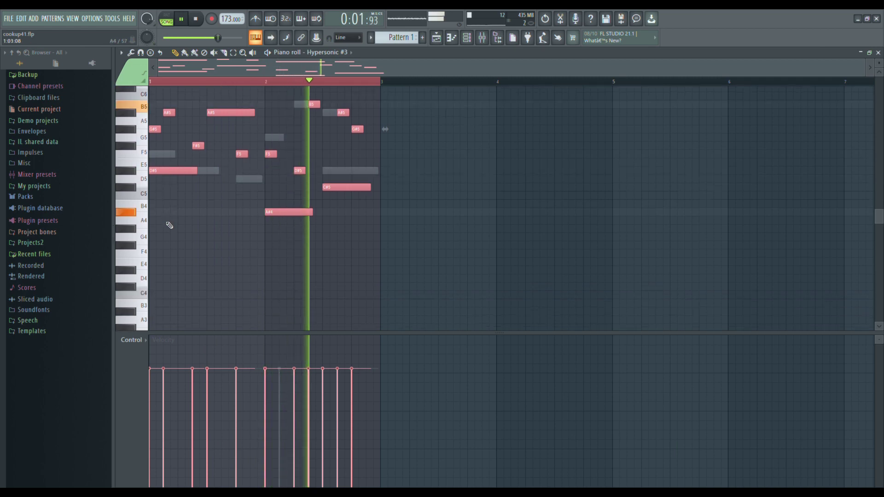
key(ctrl+Down)
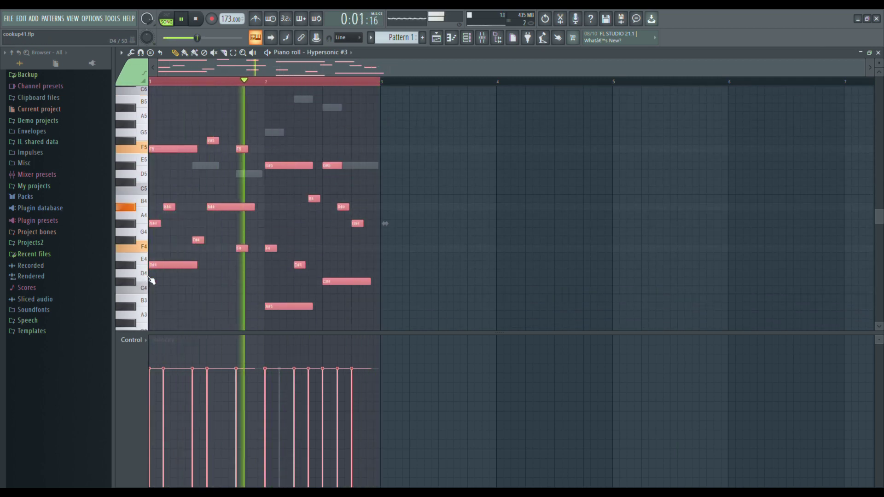
key(F7)
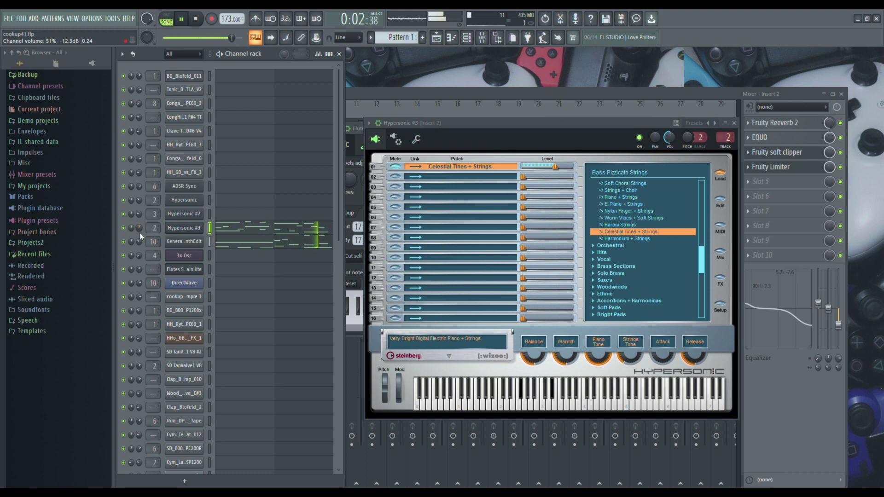
key(F7)
- Delete the low sustained notes A#3 and C#4 in bar 2 and D#4 in bar 1, and raise bar 2's short D#4 to F4
scroll(278, 237, down, 3)
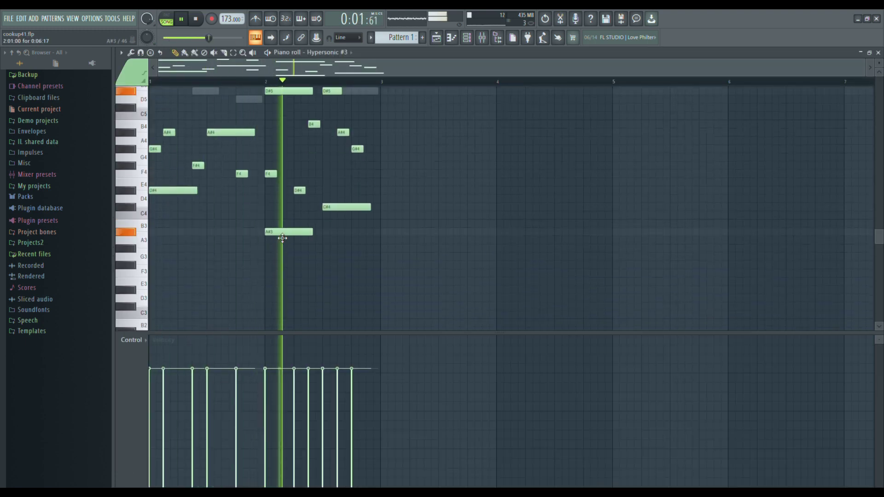
right_click(282, 237)
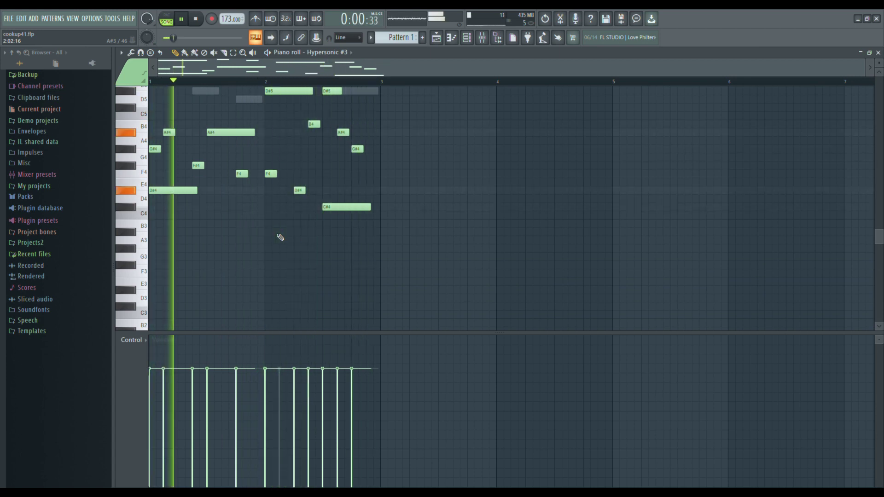
scroll(280, 237, up, 2)
key(space)
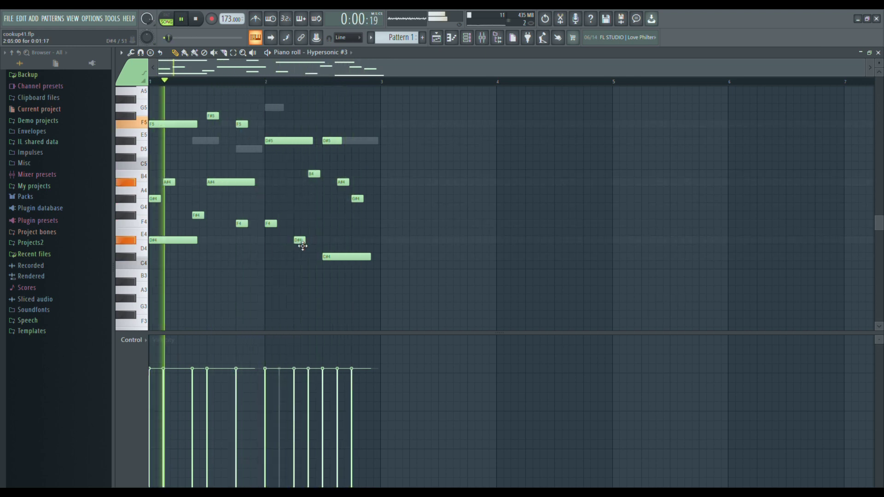
drag(303, 247, 297, 231)
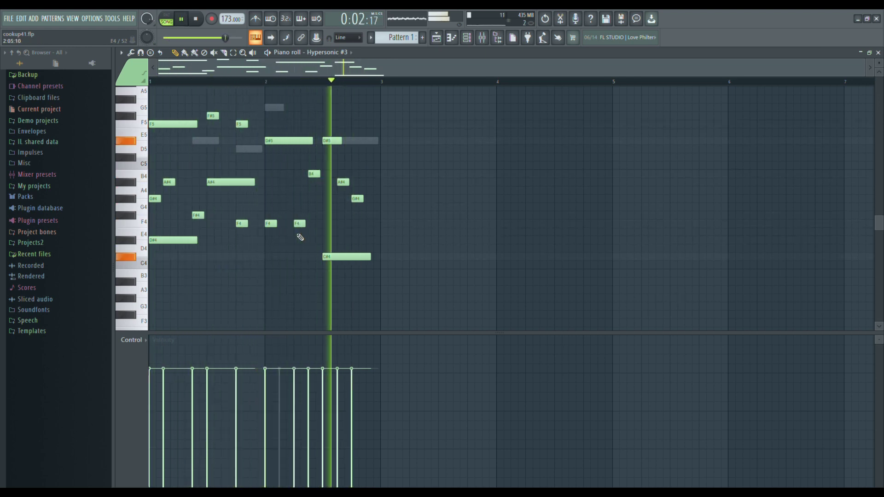
key(space)
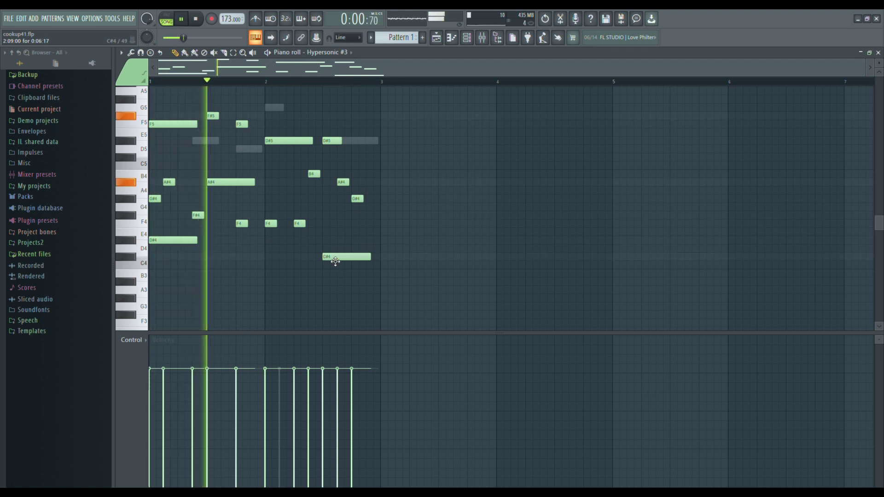
right_click(334, 258)
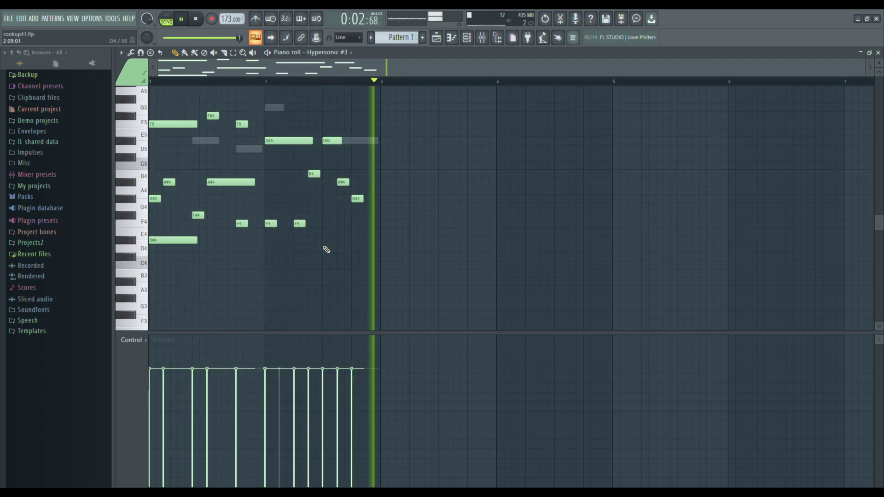
key(space)
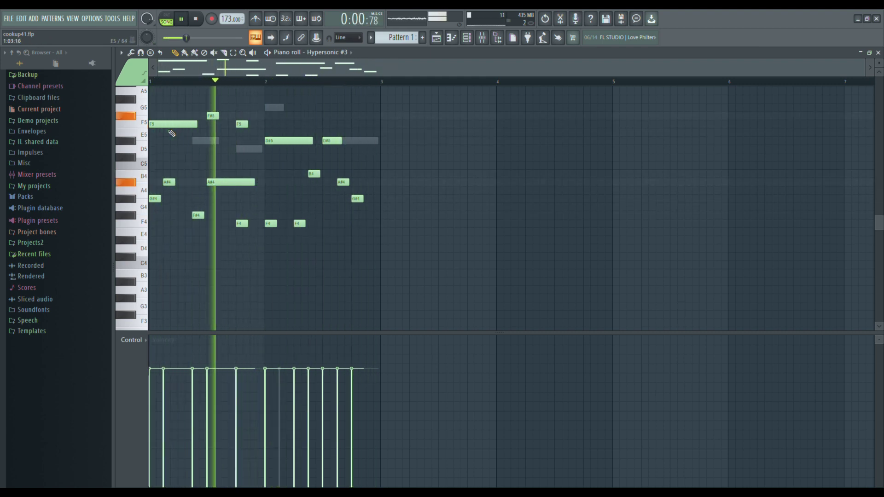
key(space)
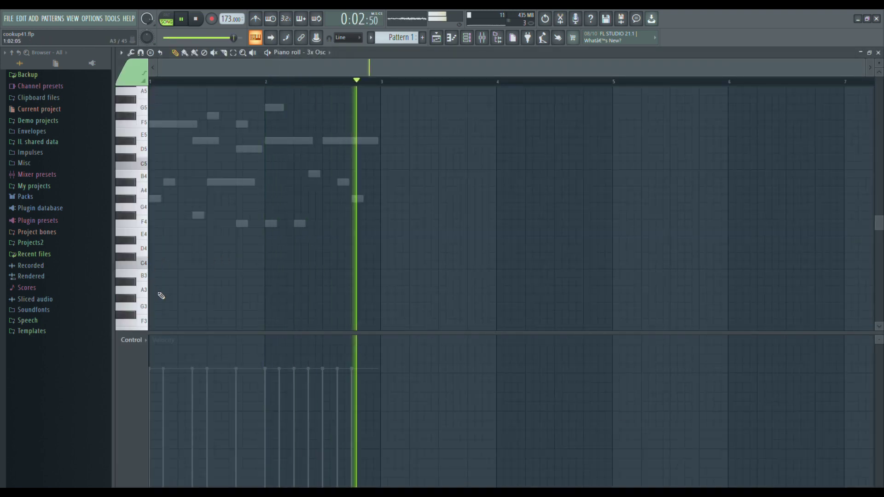
scroll(147, 237, up, 3)
click(155, 190)
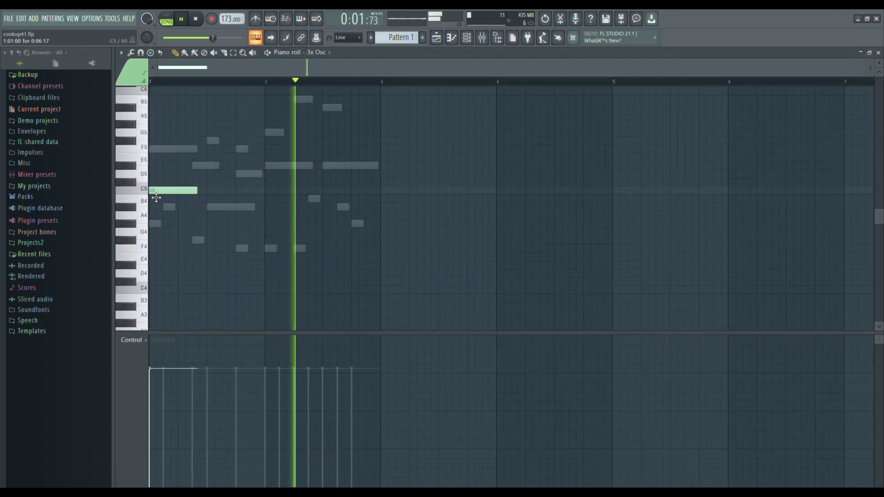
drag(197, 193, 244, 200)
scroll(247, 212, up, 3)
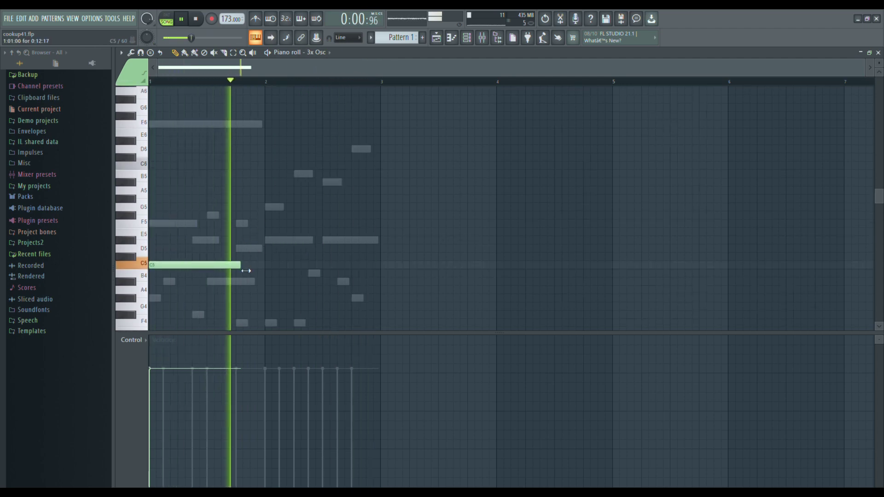
drag(212, 268, 212, 193)
scroll(205, 240, up, 2)
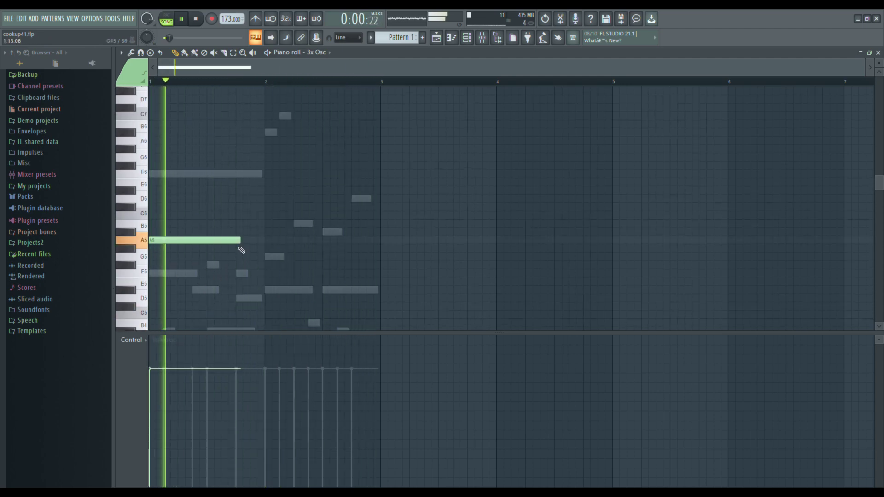
right_click(234, 241)
- Place short C6 notes for 3x Osc in bar 1: on beat 1, midway through beat 2, and on beat 4
click(156, 234)
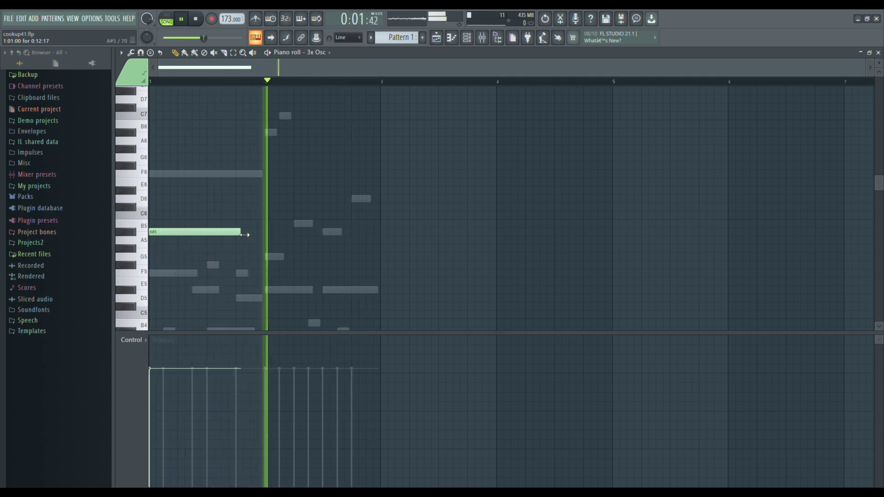
drag(244, 235, 164, 238)
right_click(156, 233)
click(156, 217)
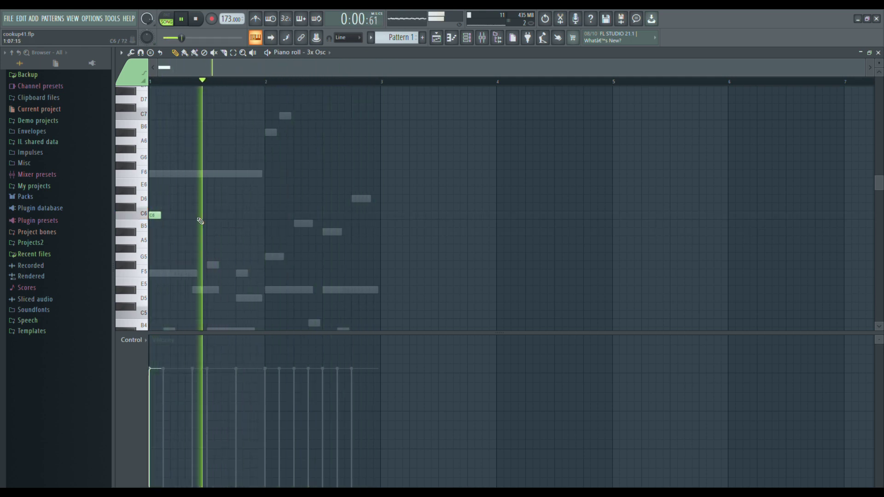
click(198, 216)
click(241, 216)
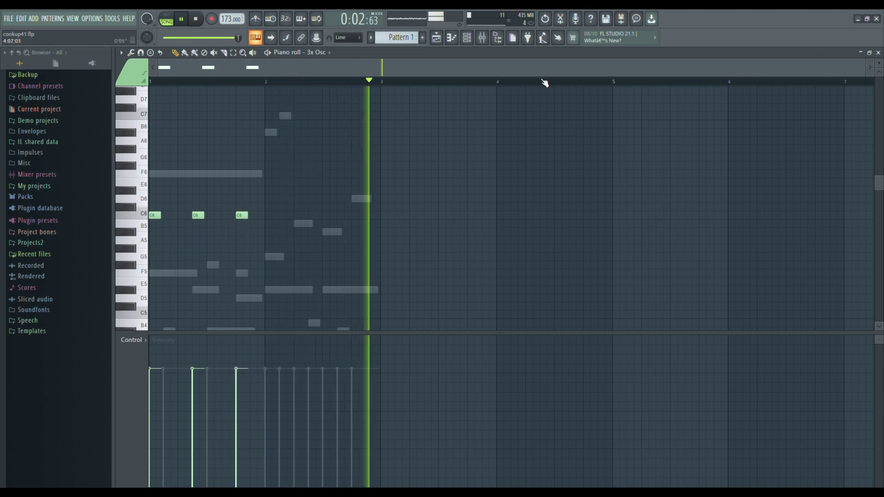
- With snap off, add three very short 3x Osc C6 notes in bar 1 between the first two C6 notes, and even out their spacing
drag(175, 74, 3, 100)
scroll(358, 39, up, 1)
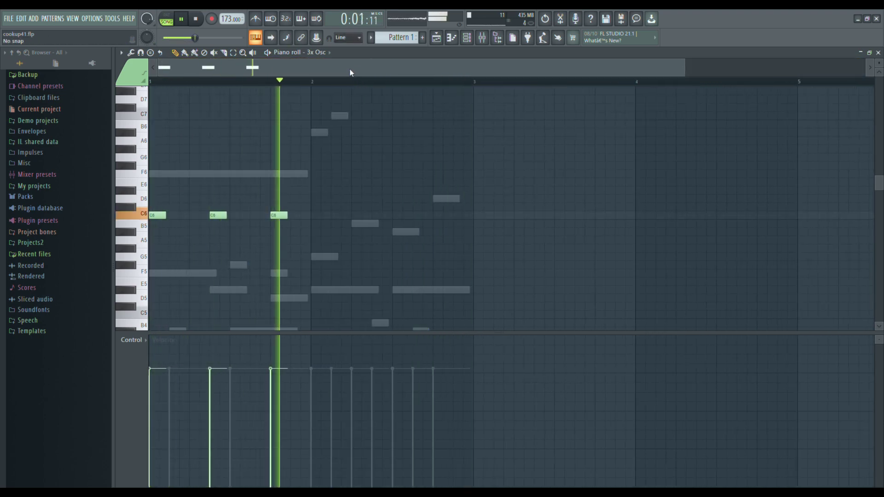
click(178, 216)
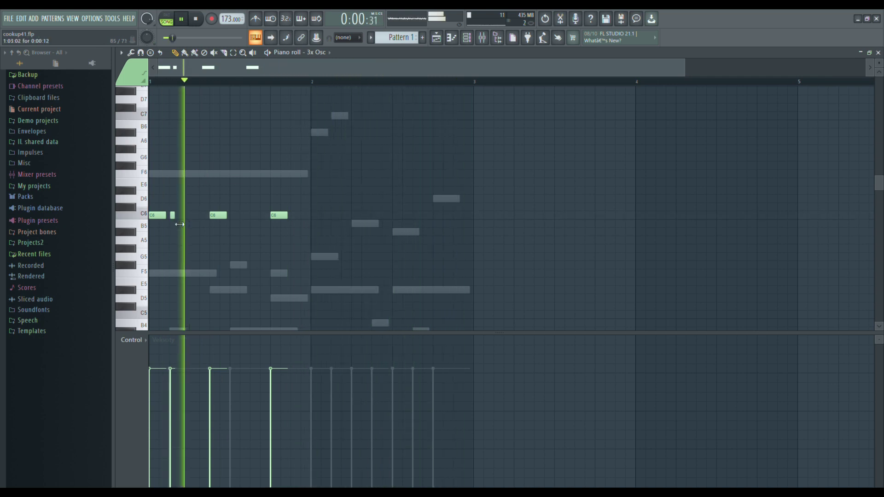
click(183, 216)
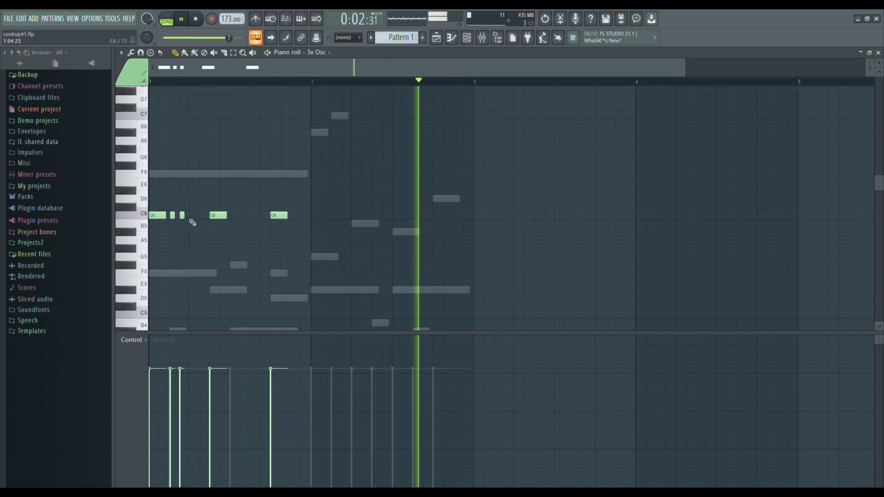
click(202, 215)
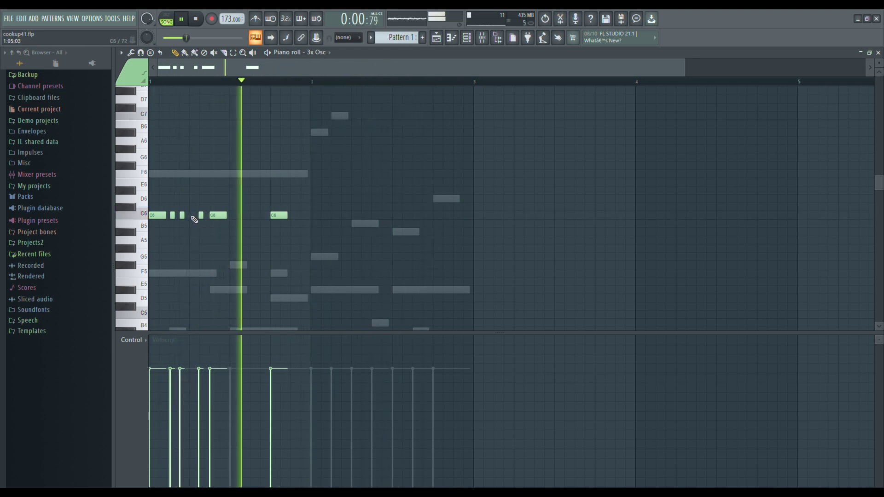
drag(202, 216, 199, 217)
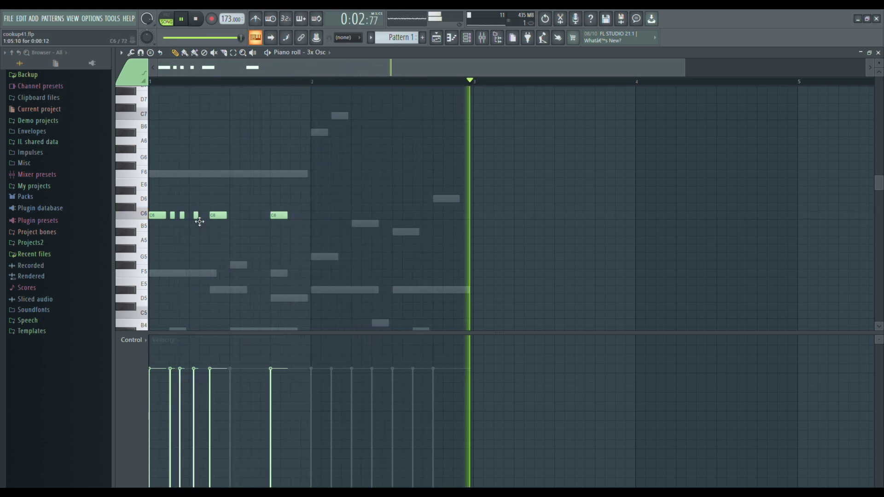
drag(183, 216, 185, 217)
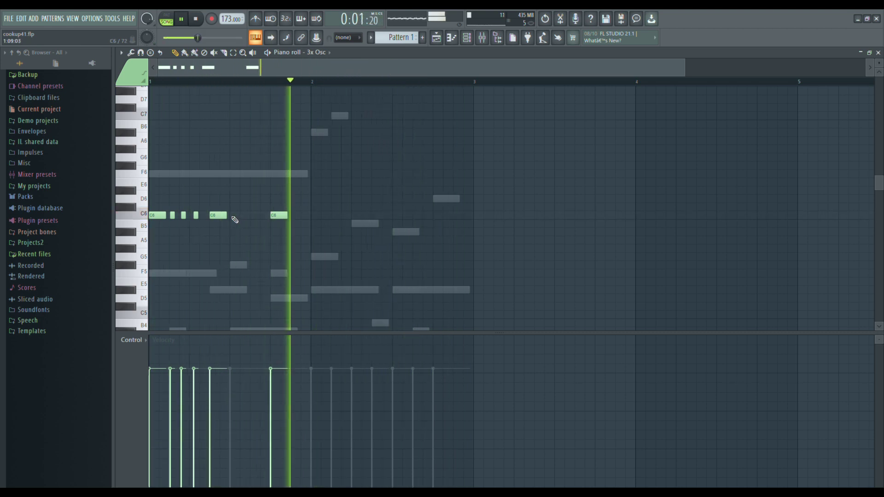
- Place five short 3x Osc C6 notes across beat 1 of bar 2, lengthening the last one on beat 2
click(312, 216)
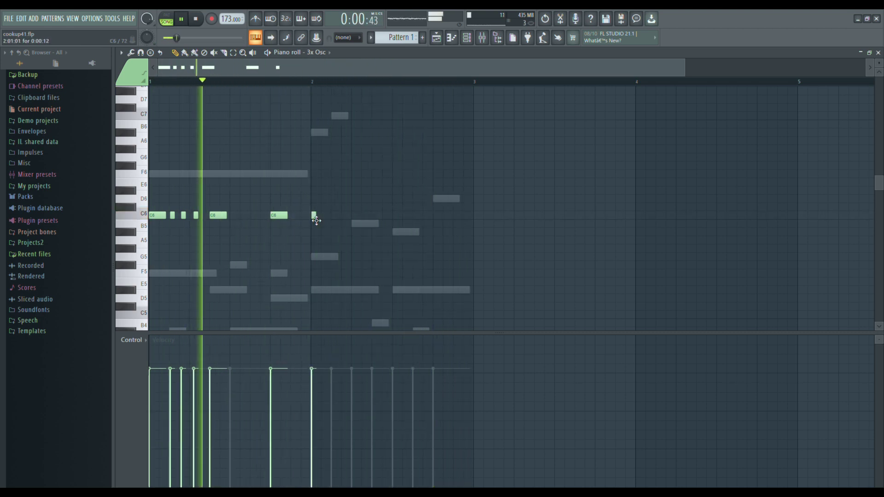
click(325, 216)
click(337, 216)
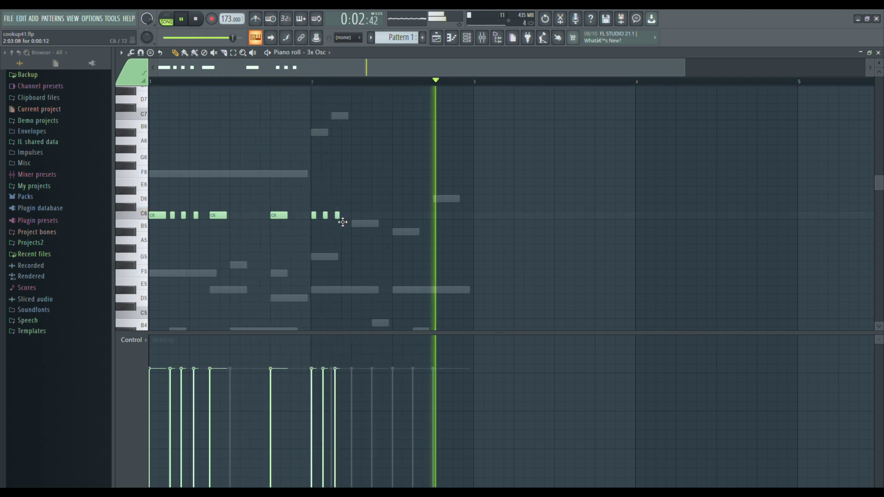
click(348, 216)
click(355, 216)
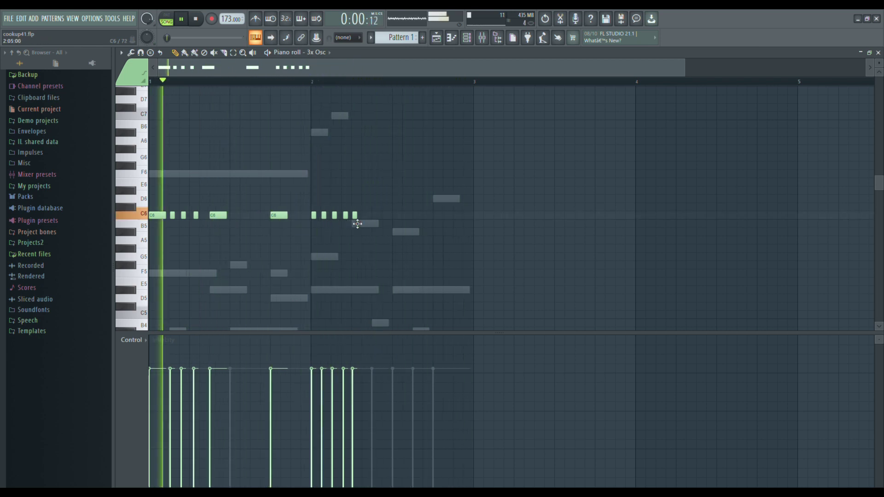
drag(356, 215, 367, 216)
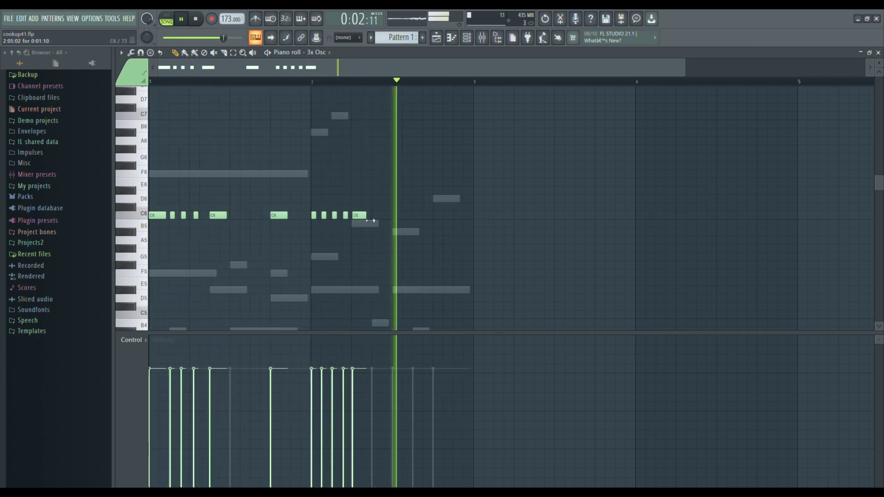
- Restore snapping to Line and place 3x Osc A#5 notes on beats 3 and 4 of bar 2
scroll(347, 38, up, 2)
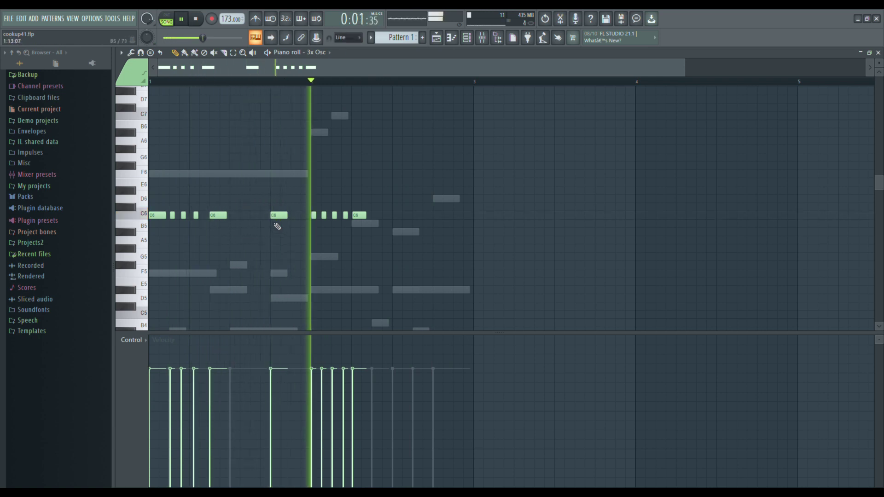
click(399, 216)
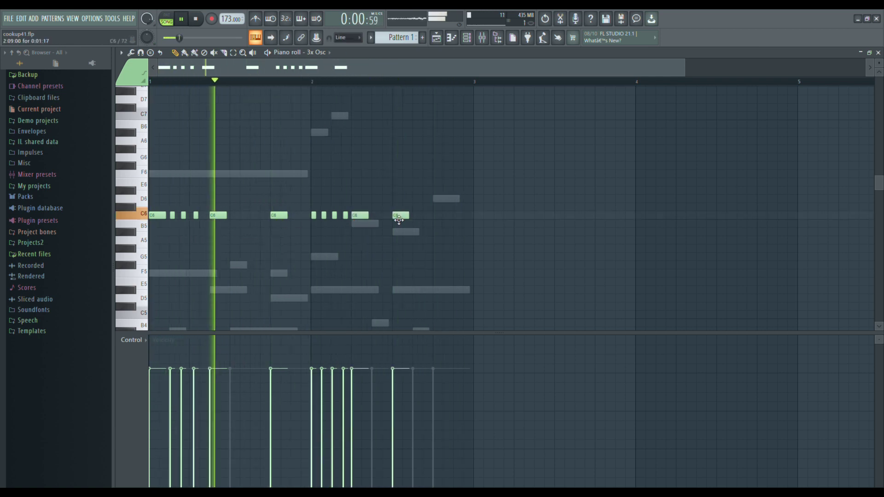
drag(398, 216, 401, 232)
click(438, 233)
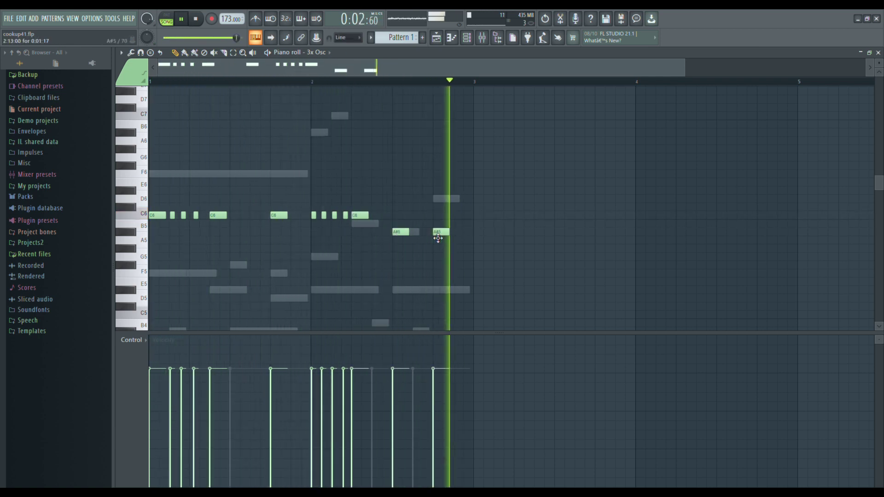
key(Escape)
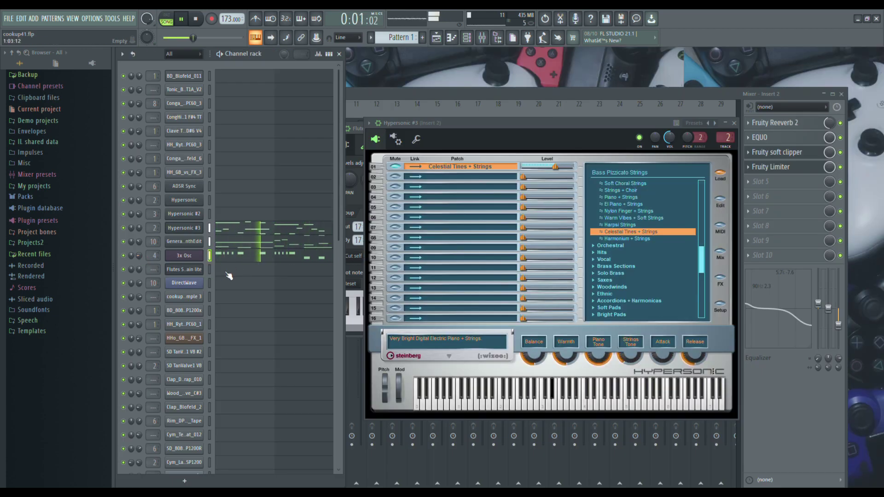
- Draw bar-long notes for Flutes Sustain lite: C6 in bar 1 and D#6 in bar 2
click(227, 272)
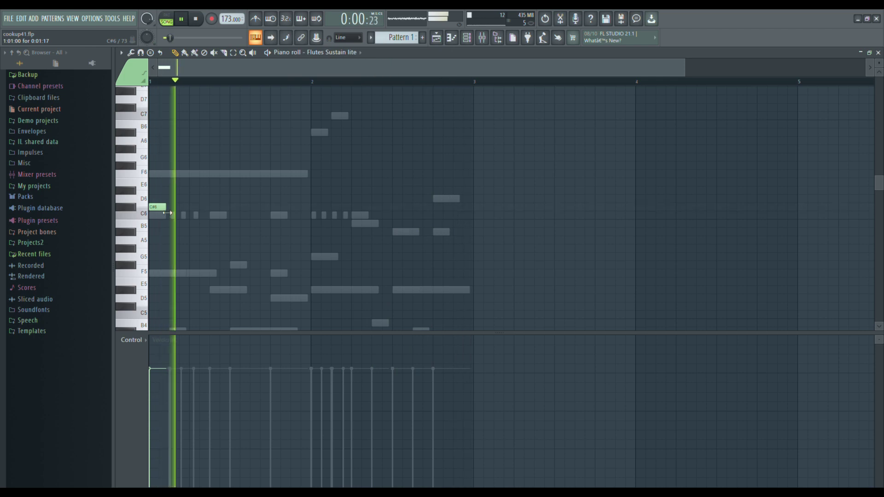
drag(167, 213, 317, 196)
click(322, 191)
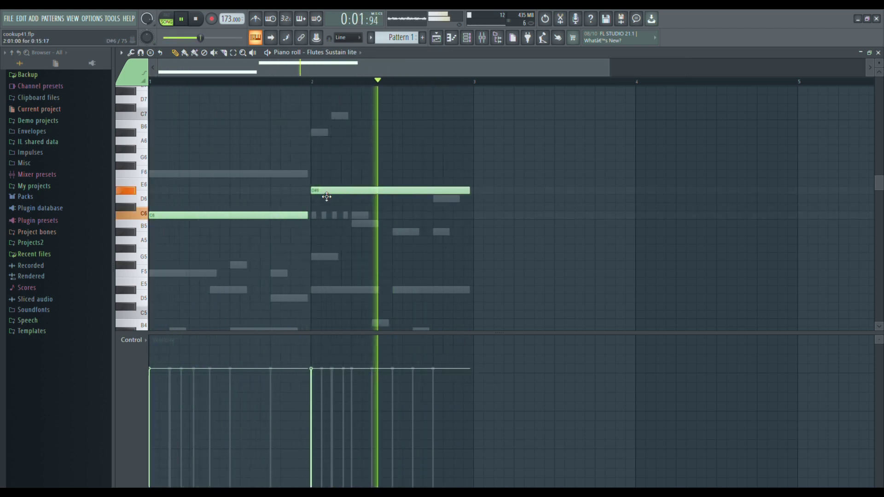
- Add a second bar-long flute note to each bar: F6 in bar 1 and F#6 in bar 2
click(154, 173)
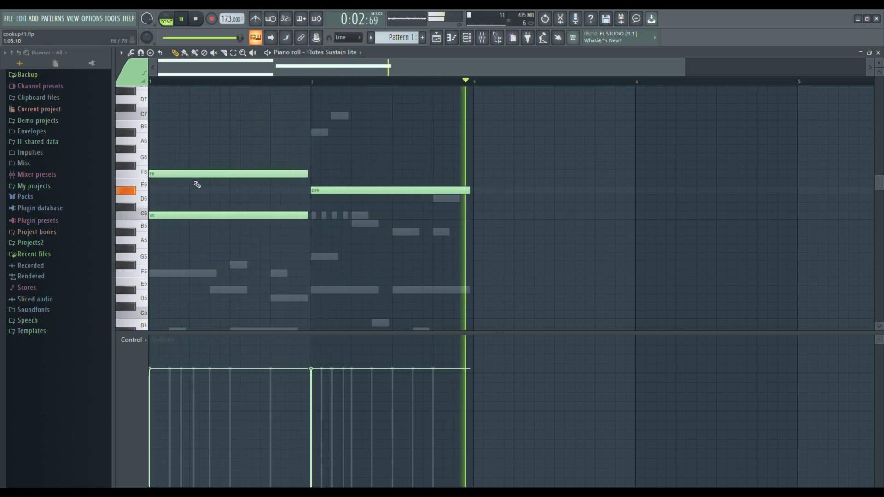
click(318, 157)
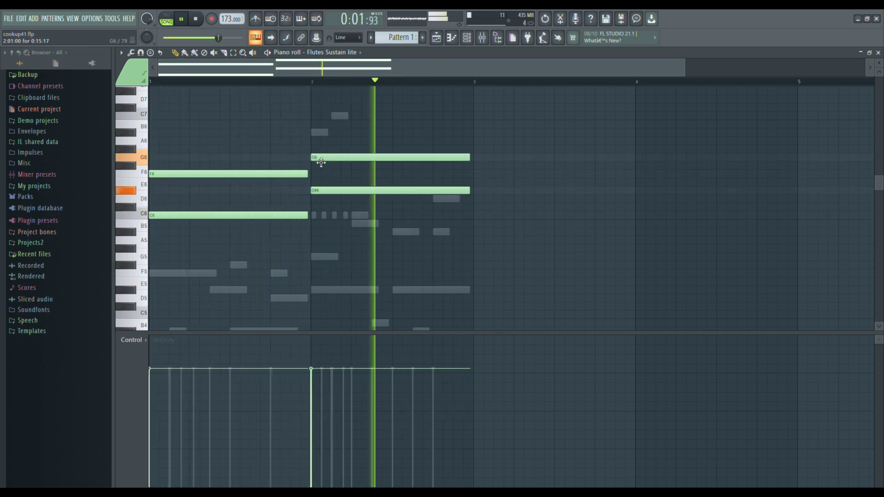
drag(321, 162, 320, 170)
- Add a bar-long G#6 in bar 1 and A#5 in bar 2 as third flute chord notes, trying A6 and A#6 in bar 2 first
scroll(197, 191, up, 1)
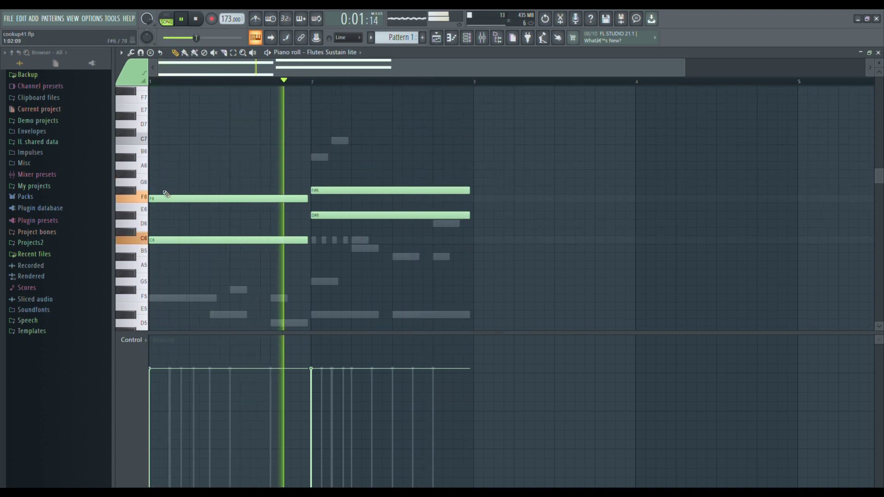
click(154, 174)
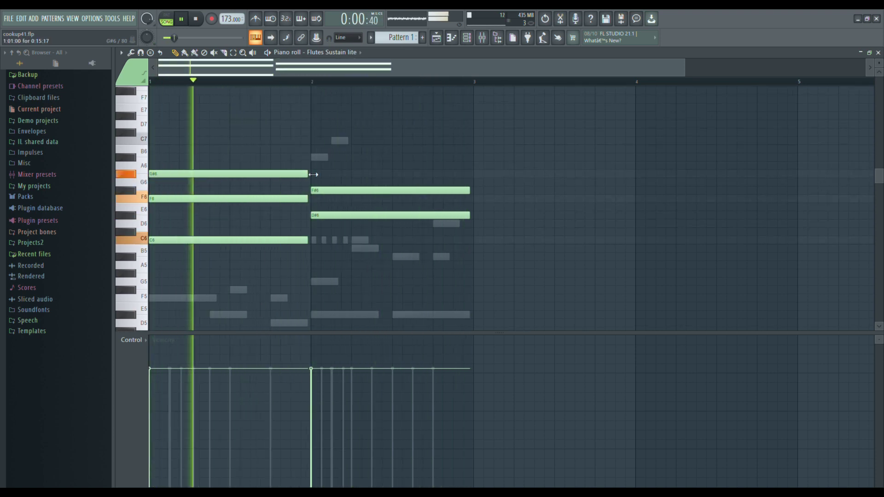
click(319, 166)
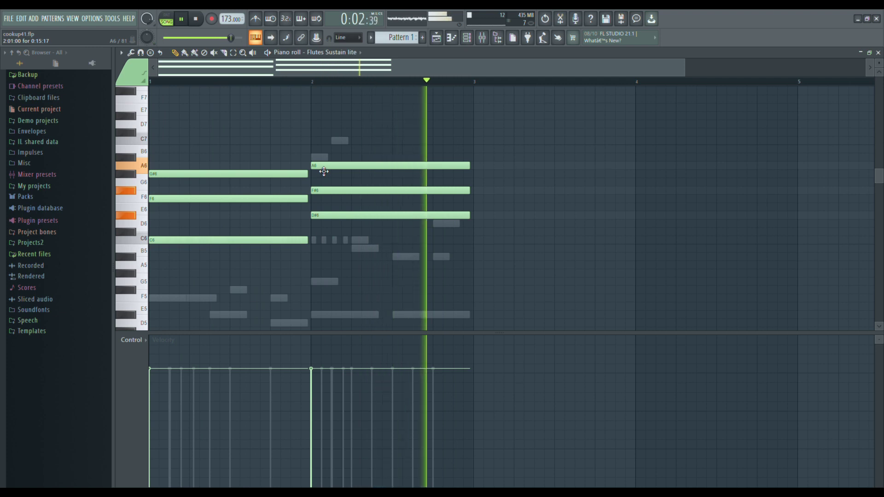
right_click(321, 167)
click(325, 159)
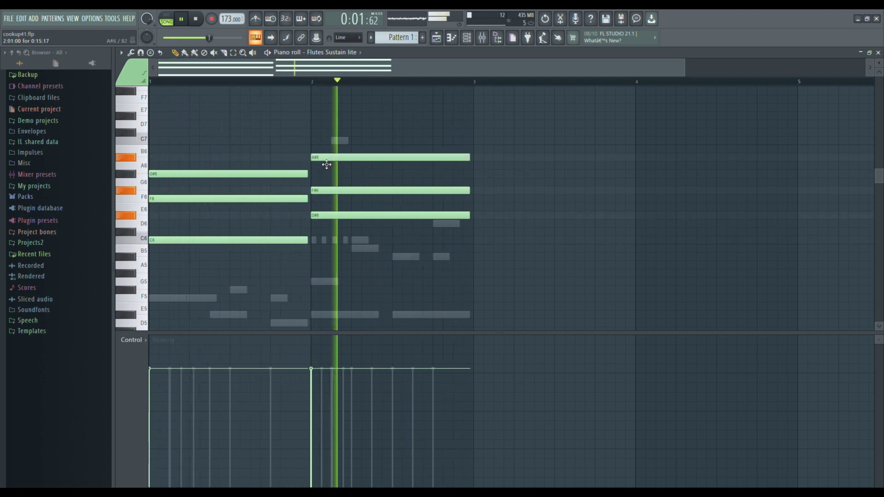
right_click(327, 159)
click(317, 276)
drag(317, 276, 317, 257)
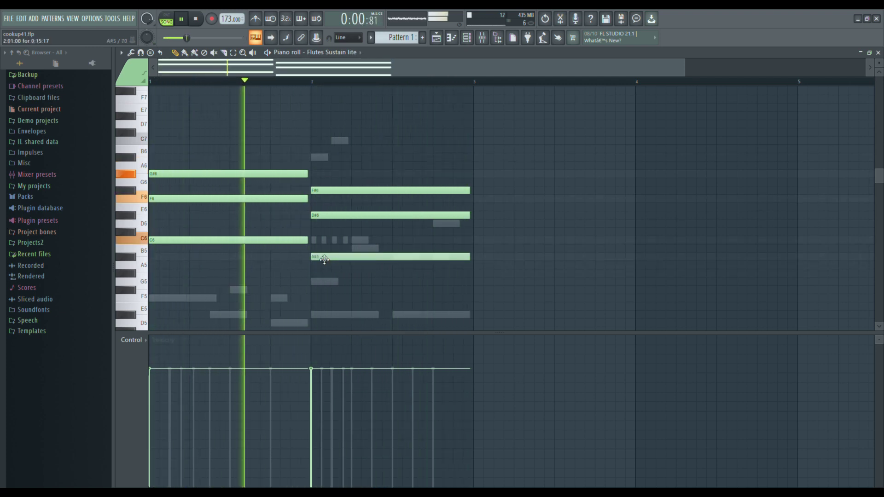
- Replace bar 1's flute G#6 with G#5 an octave lower, trying A5 in its place
scroll(236, 166, down, 3)
drag(206, 124, 138, 228)
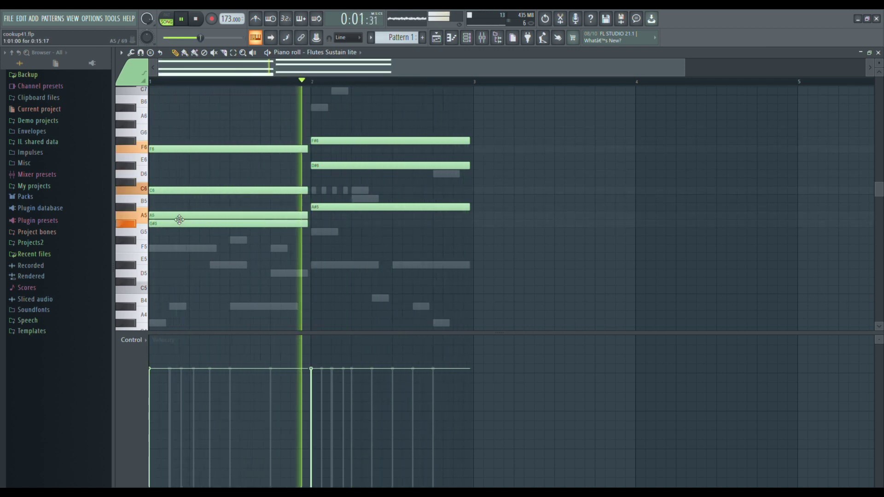
right_click(178, 218)
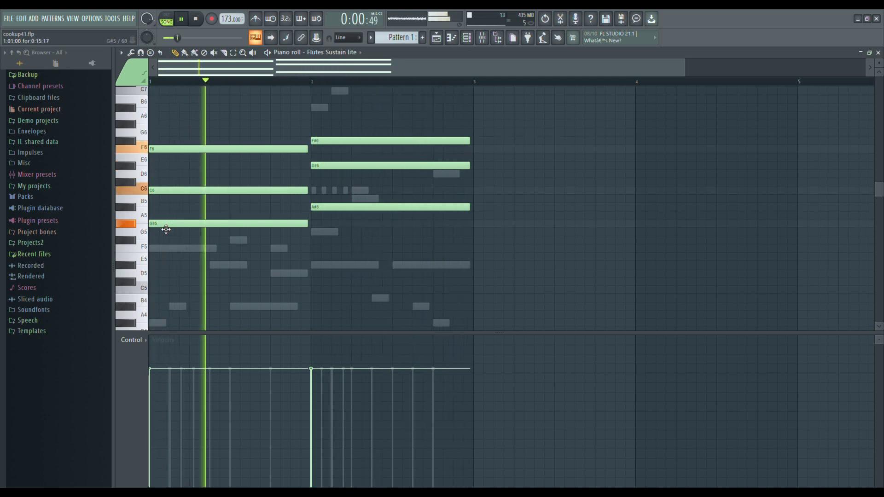
drag(166, 229, 166, 220)
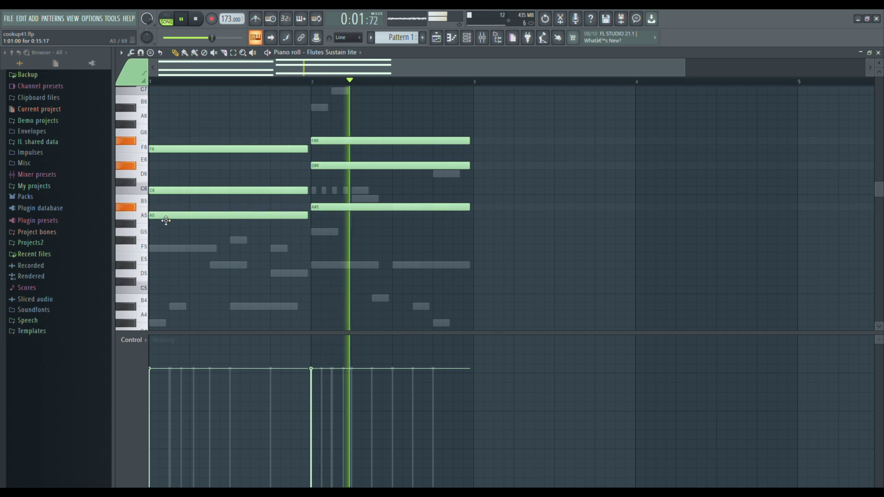
drag(166, 220, 165, 230)
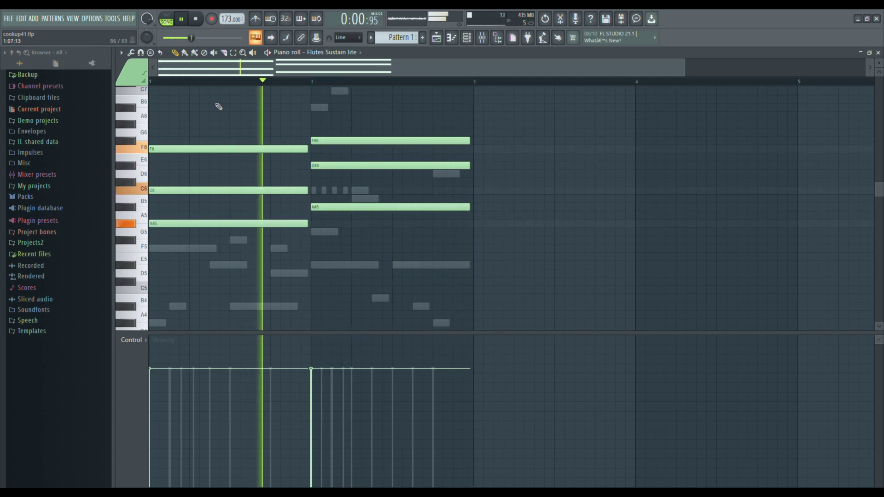
- Duplicate the two bars of flute chords into bars 3 and 4 and lower bar 4's F#6 to F6
key(ctrl+a)
drag(200, 69, 436, 62)
key(ctrl+b)
key(space)
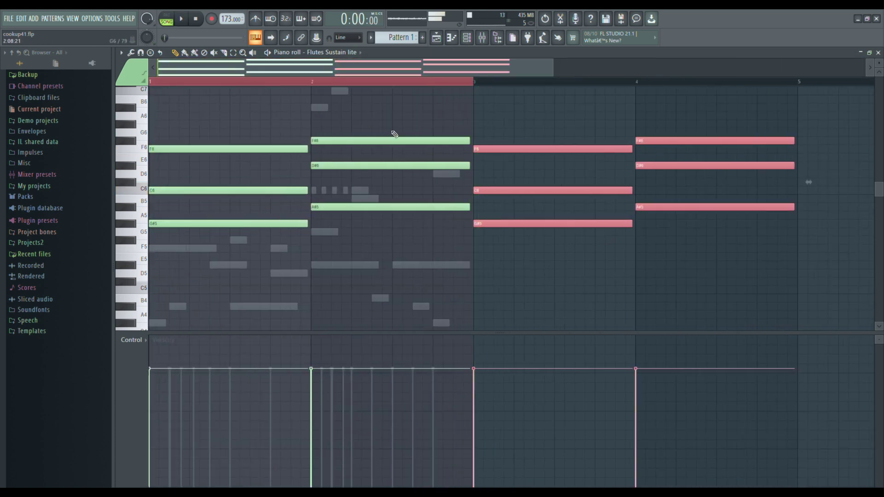
ctrl+click(662, 136)
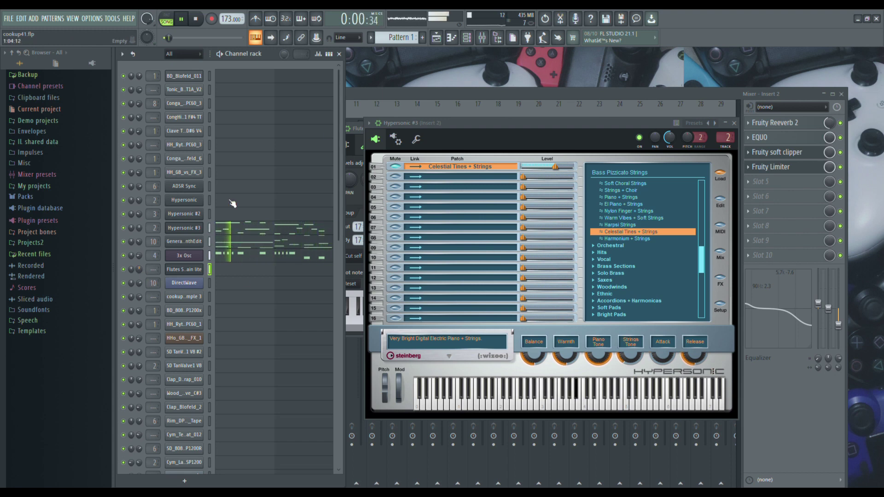
- Move the flute chords into Pattern 2 and lower bar 4's D#6 to C#6
click(248, 269)
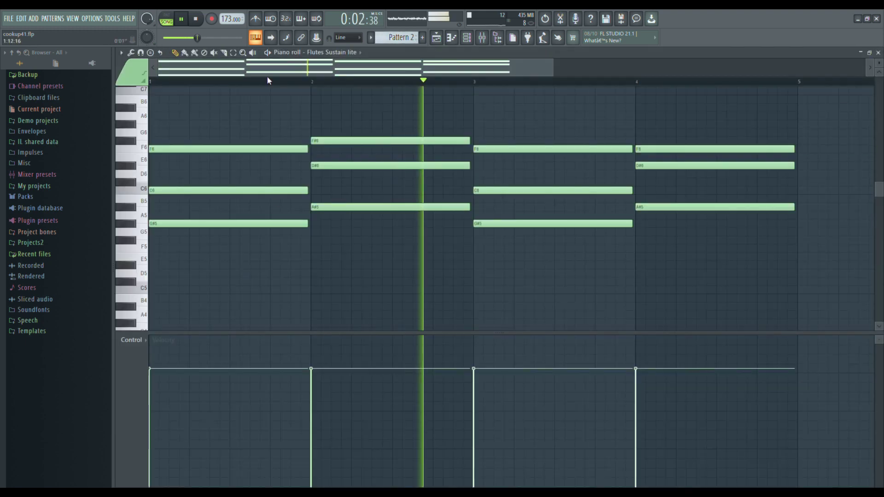
drag(507, 172, 505, 189)
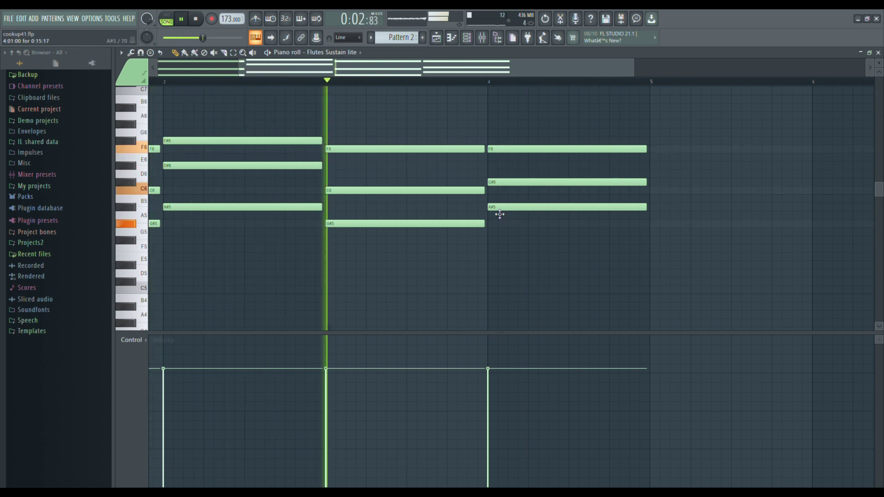
- Try A5, G#5 and G5 for the lowest flute note in bar 4, then raise it again
drag(500, 210, 500, 224)
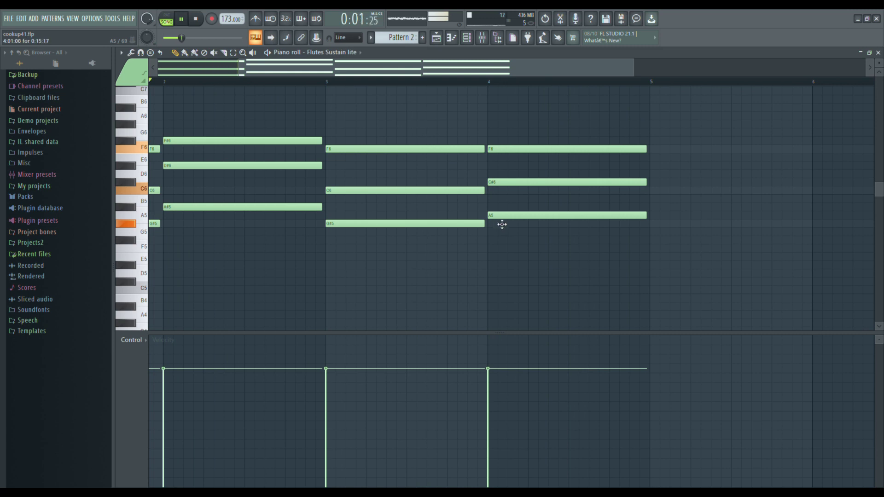
drag(499, 216, 501, 228)
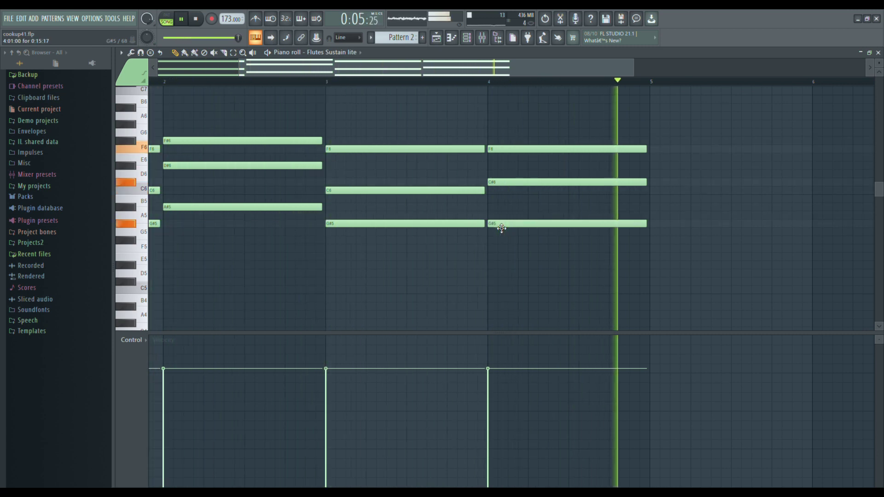
mouse_move(502, 228)
mouse_down()
mouse_move(497, 245)
mouse_move(498, 235)
mouse_up()
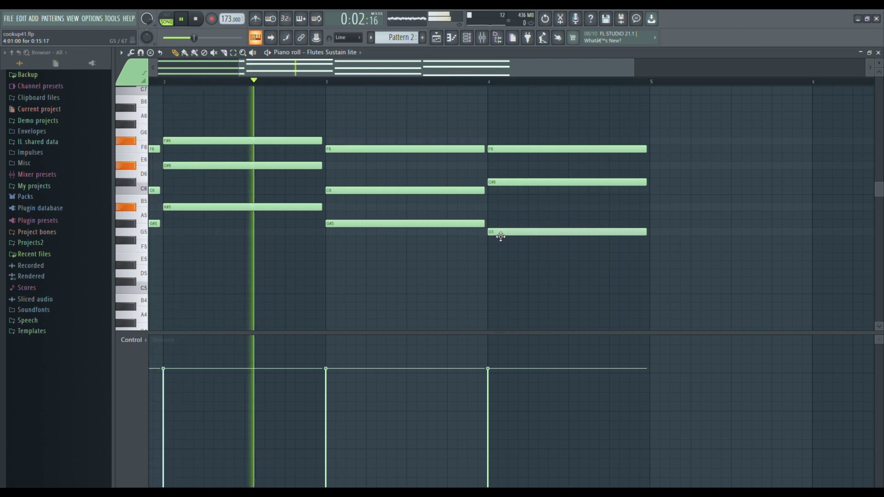
drag(500, 236, 505, 207)
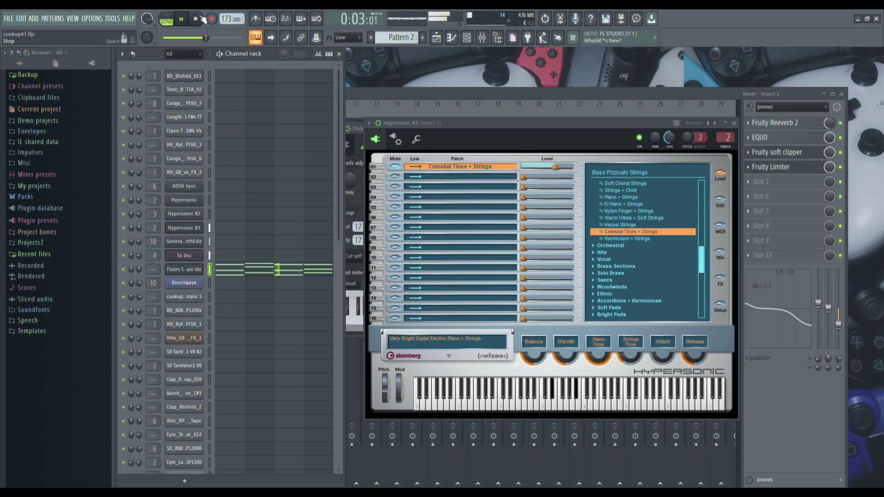
- Place Pattern 2 on Track 2 and add a one-bar slice of it at bar 5, trying further slices at bars 6 and 7
key(F5)
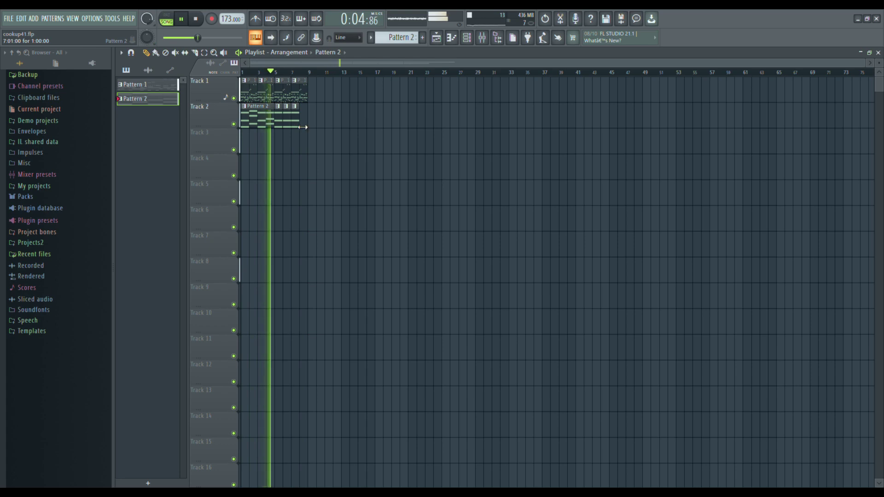
key(F7)
scroll(303, 128, down, 4)
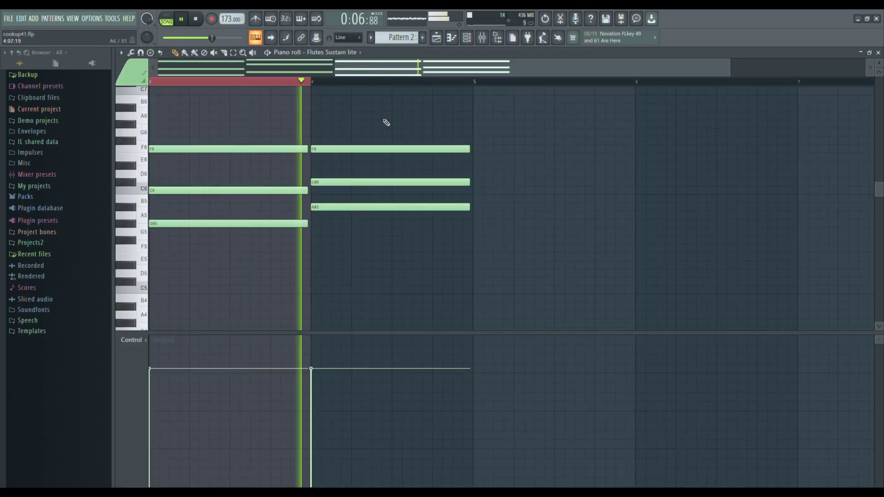
key(F7)
key(F6)
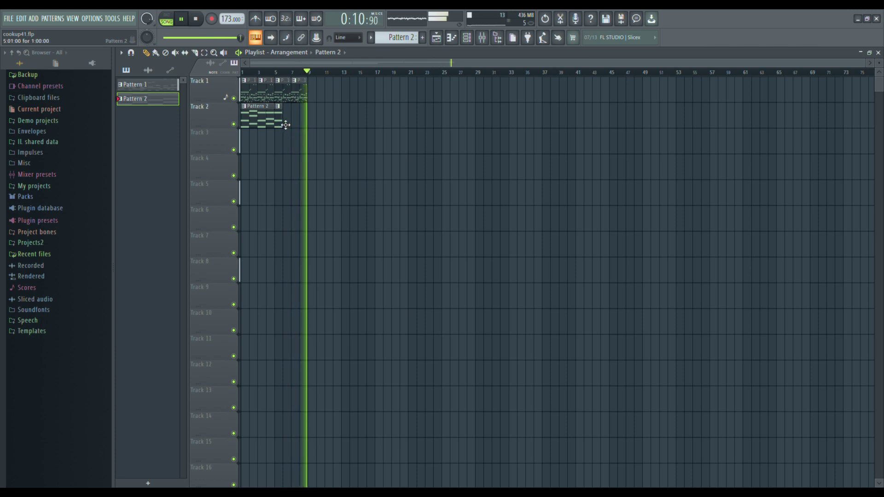
double_click(285, 125)
key(F6)
click(281, 270)
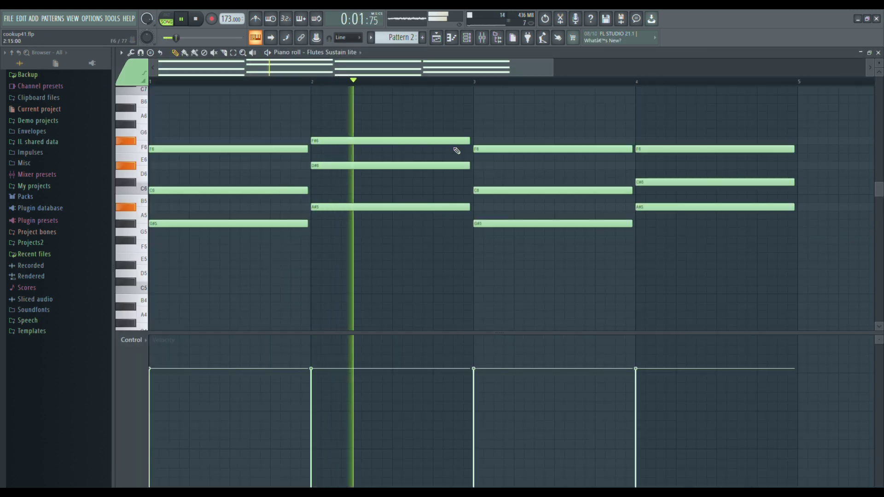
- Create Pattern 3 with a single sustained flute F6 note and place it on Track 2 from bar 6
key(F4)
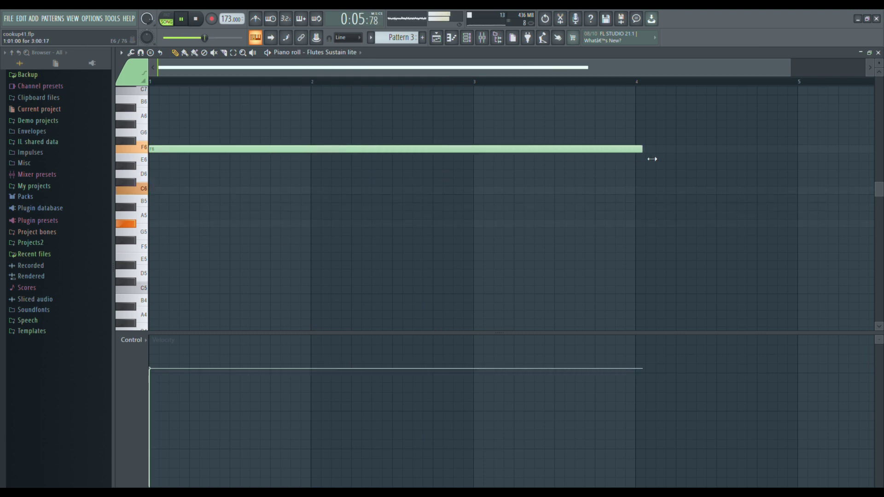
drag(812, 165, 795, 161)
key(F5)
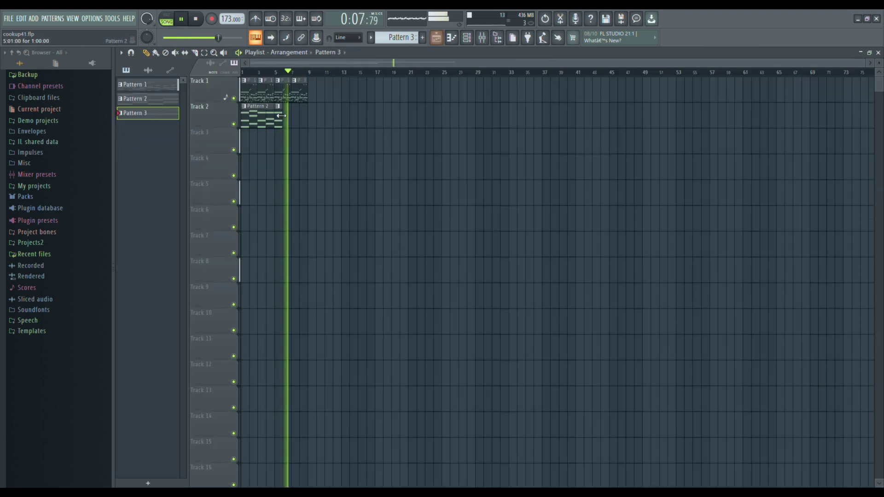
click(267, 72)
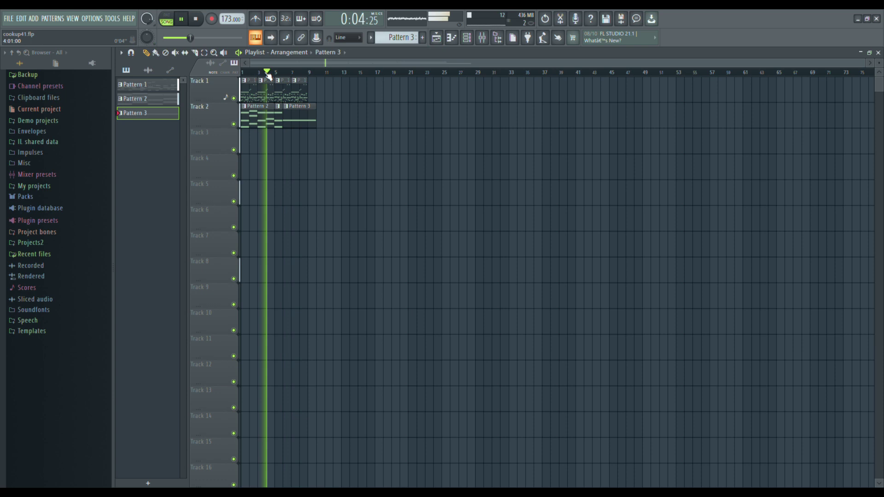
- Shorten Pattern 3's F6 note to just under three bars and place repeated clips of a new Pattern 4 on Track 3
double_click(300, 119)
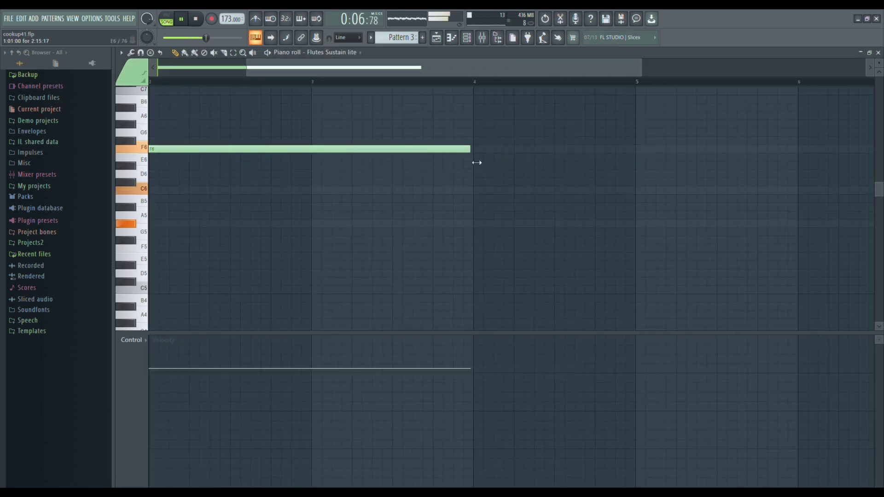
click(878, 53)
key(F6)
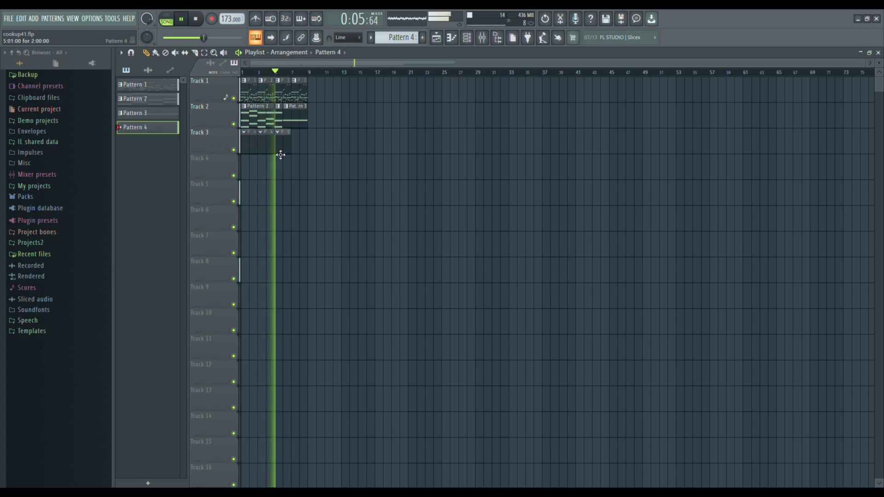
click(878, 53)
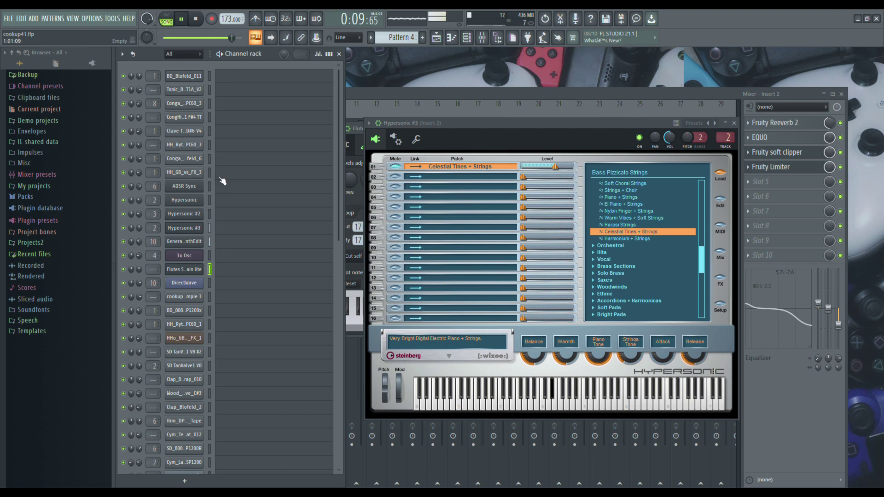
- Program short C5 kicks for BD_Blofeld_011 in Pattern 4 at steps 7 and 13 of bar 1 and steps 1 and 5 of bar 2
click(221, 74)
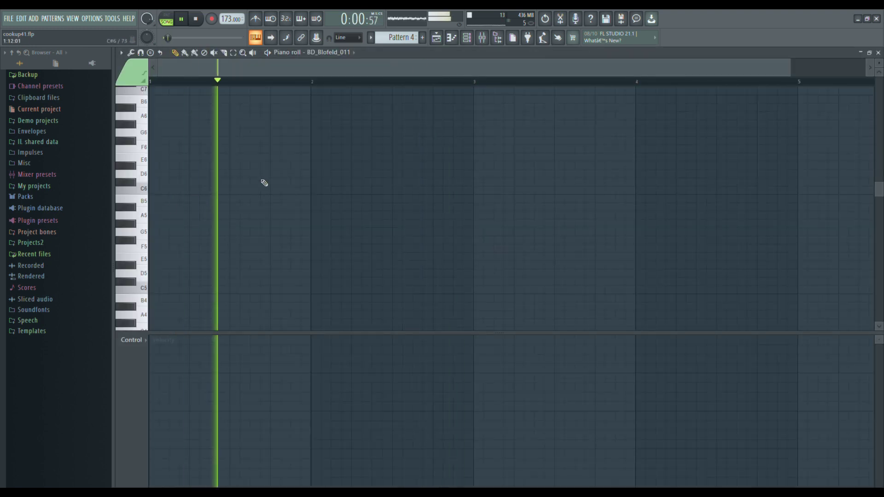
click(211, 290)
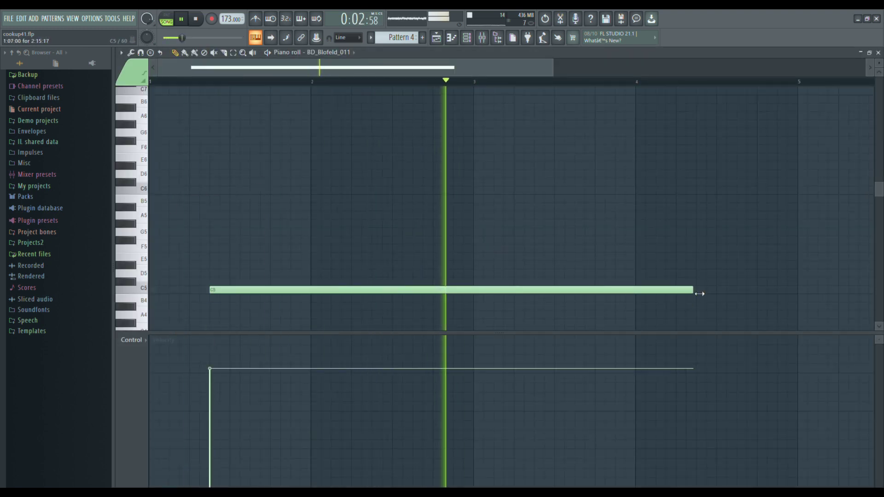
drag(698, 292, 233, 298)
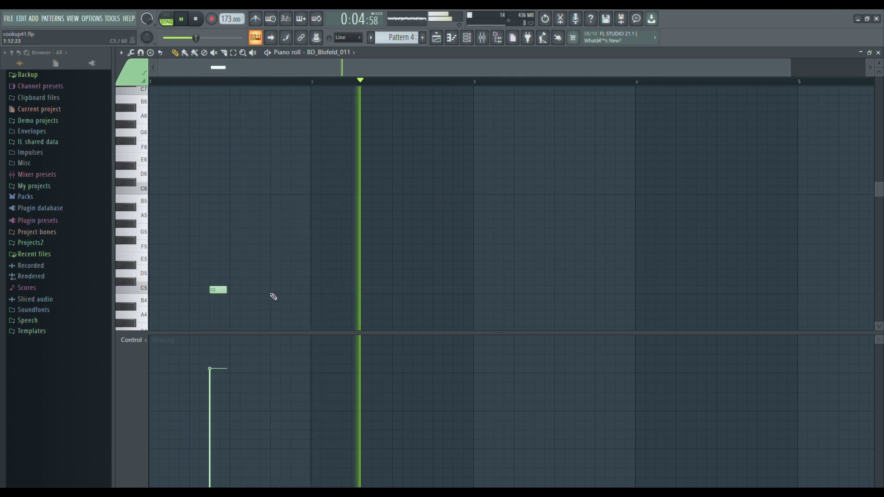
click(273, 290)
click(318, 290)
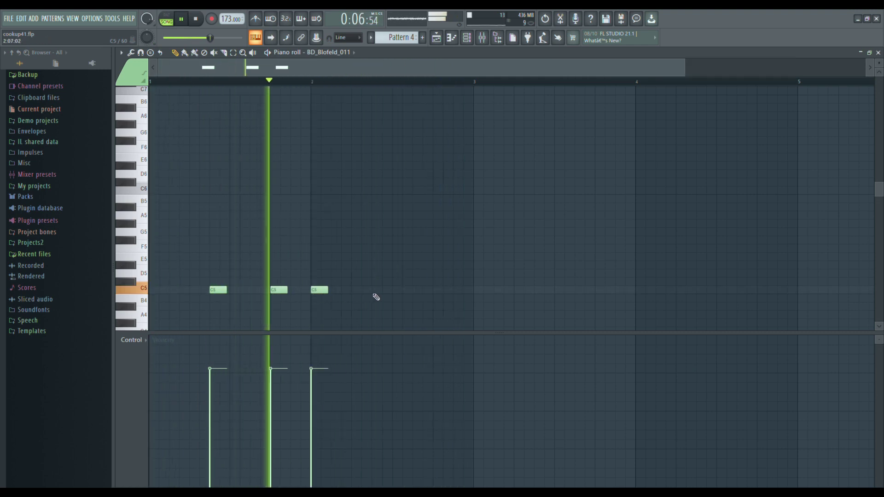
click(354, 290)
scroll(527, 289, down, 3)
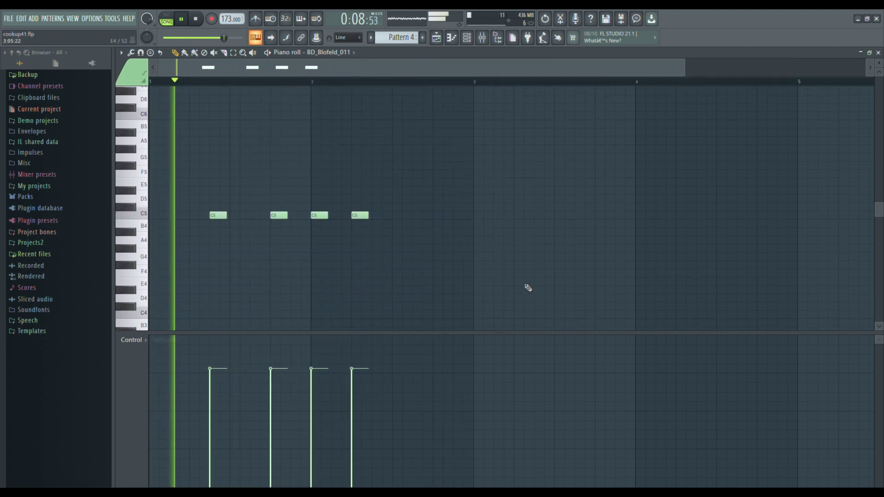
click(878, 53)
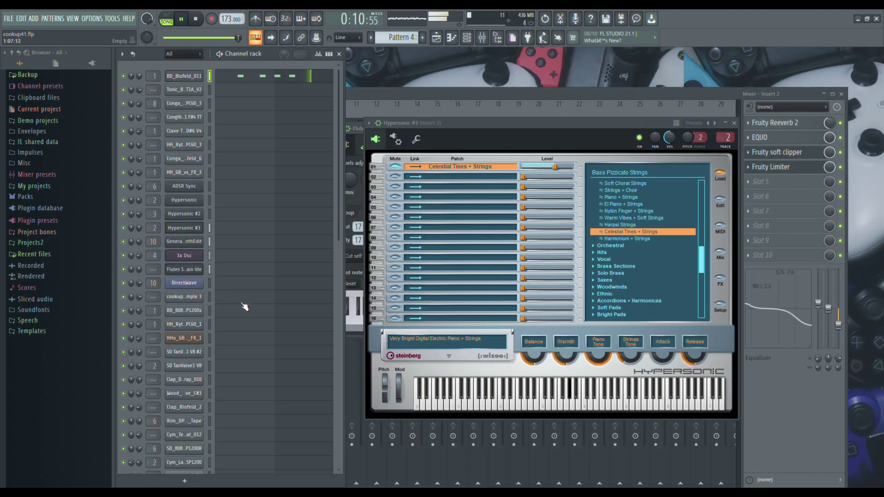
- Program Clap_DecoClapTrap_010 hits on C5 at steps 5 and 11 of bar 1 and step 9 of bar 2, after trying step 9 of bar 1
scroll(237, 318, down, 4)
key(F7)
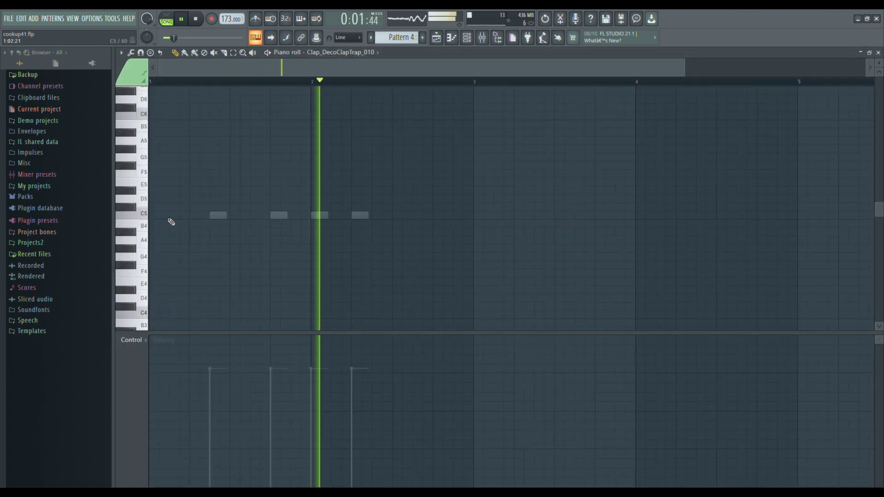
click(235, 218)
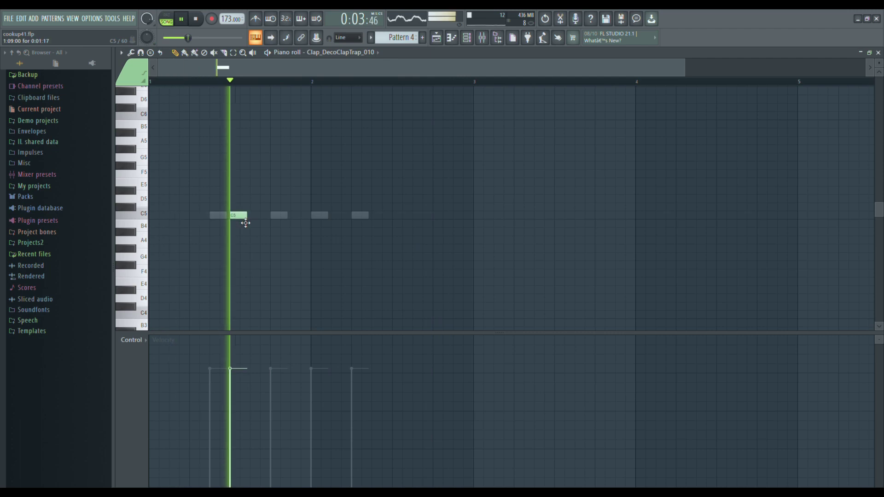
right_click(238, 218)
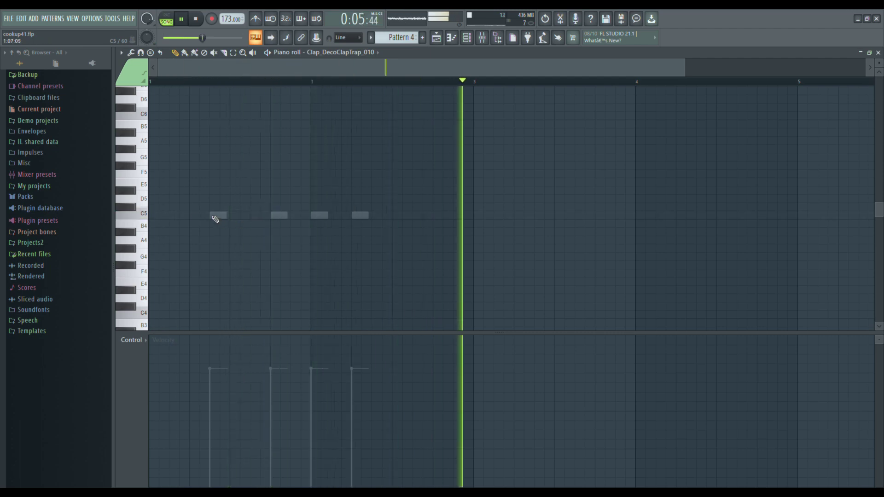
click(193, 217)
key(F7)
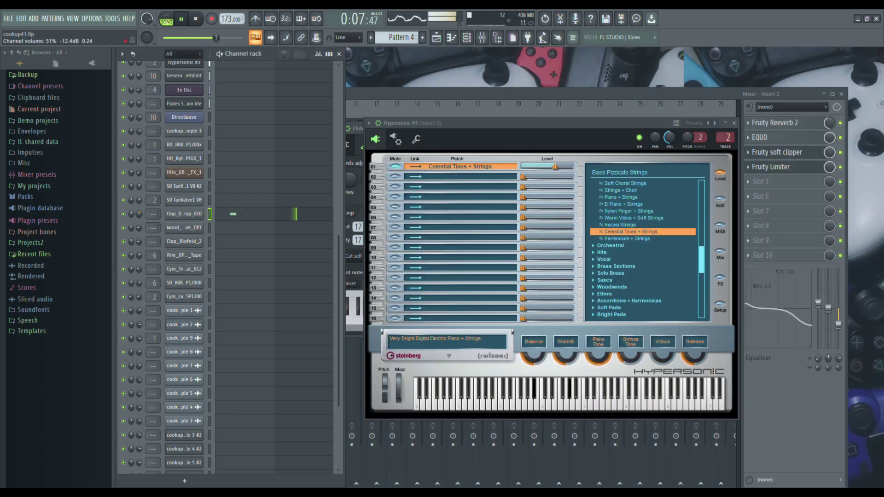
click(239, 216)
click(253, 218)
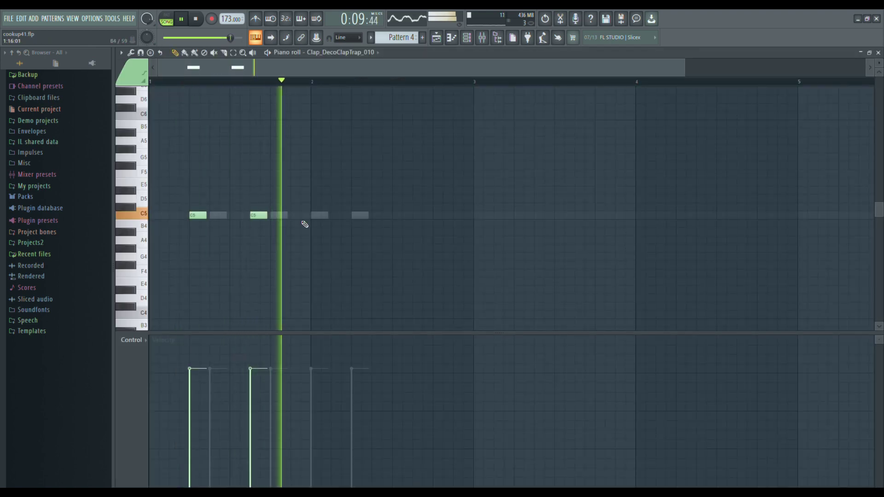
key(F7)
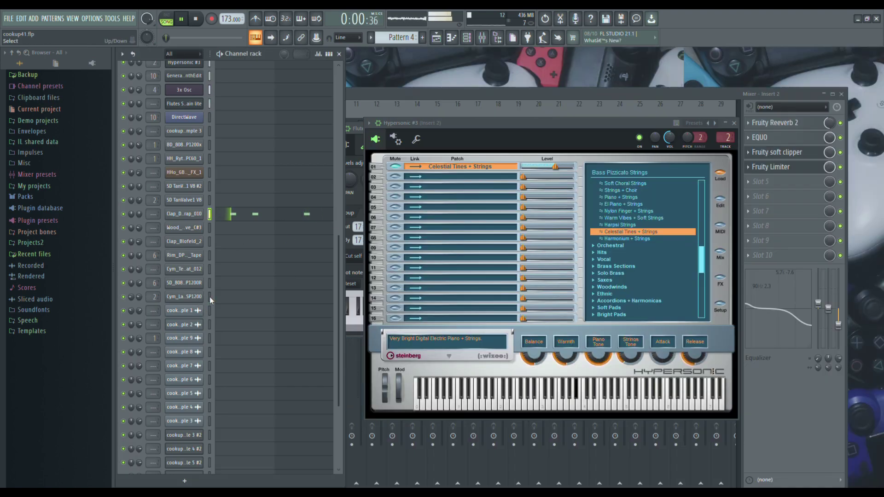
- Add A#4 hits for Cym_Tek_AHeat_012 at steps 1 and 13 of bar 1 and step 15 of bar 2
key(F7)
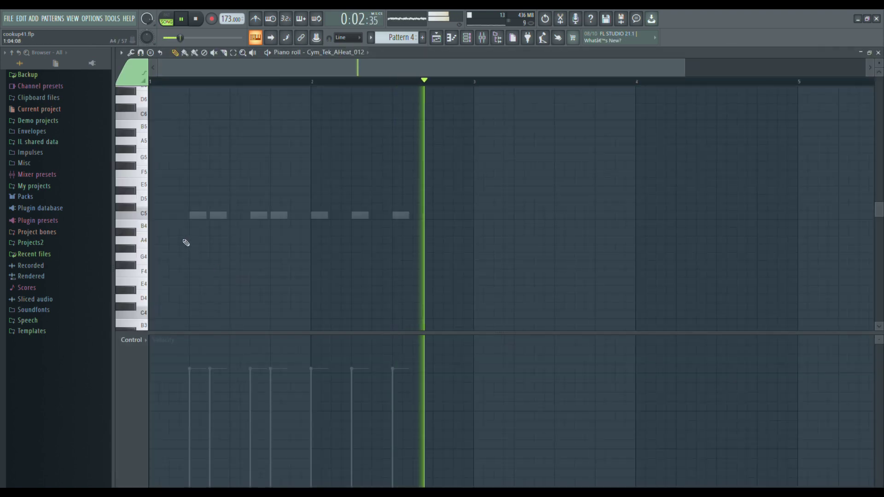
click(157, 232)
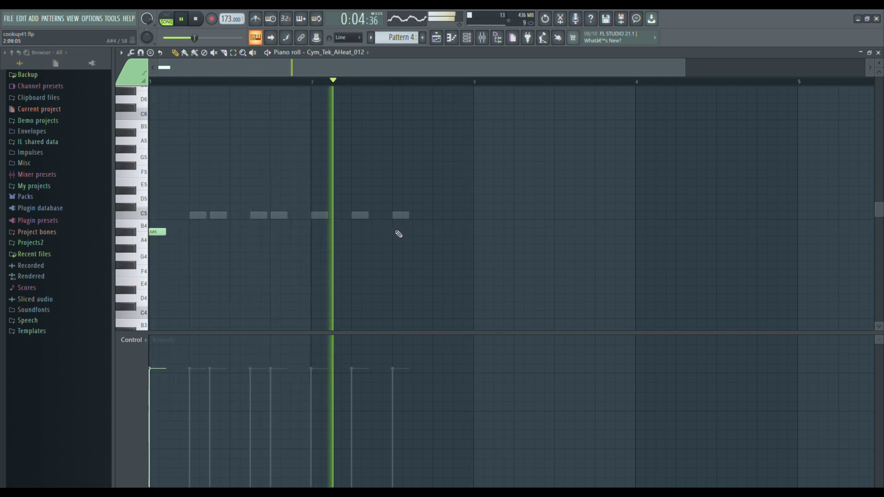
click(458, 232)
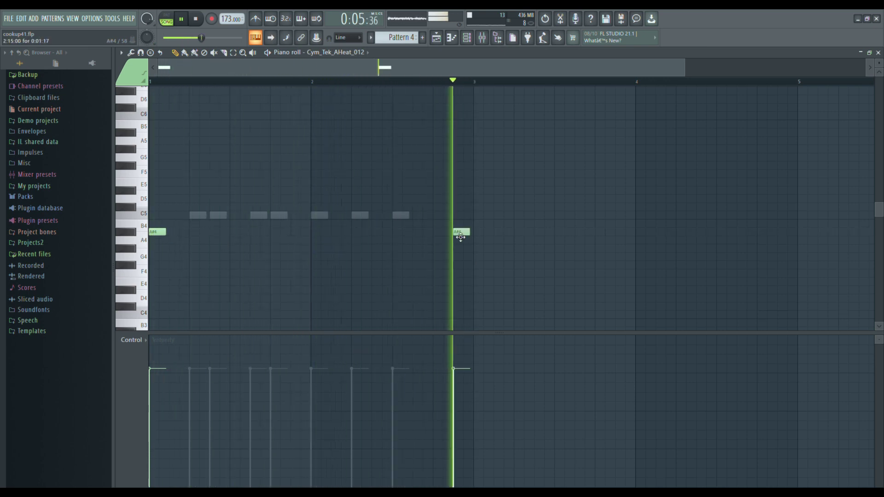
click(295, 232)
right_click(302, 233)
click(279, 233)
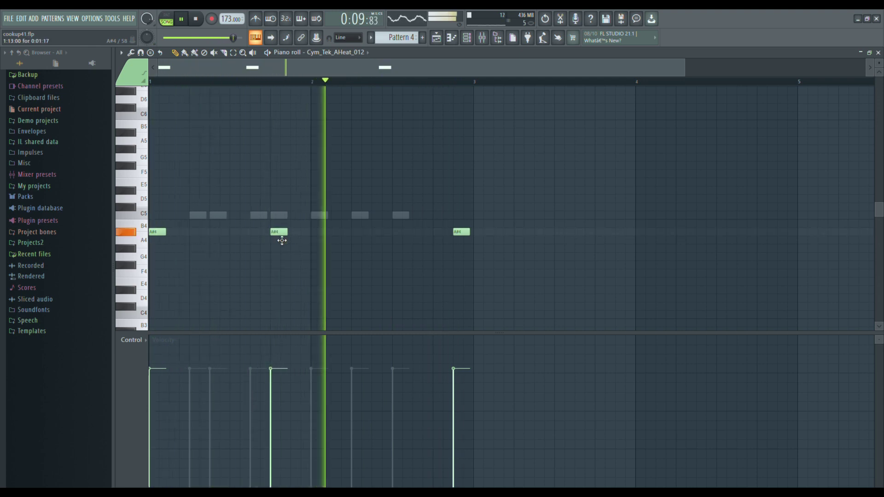
- Add a cymbal hit on bar 2's first step, try one on step 5, and shift the bar's last hit to step 11
click(358, 233)
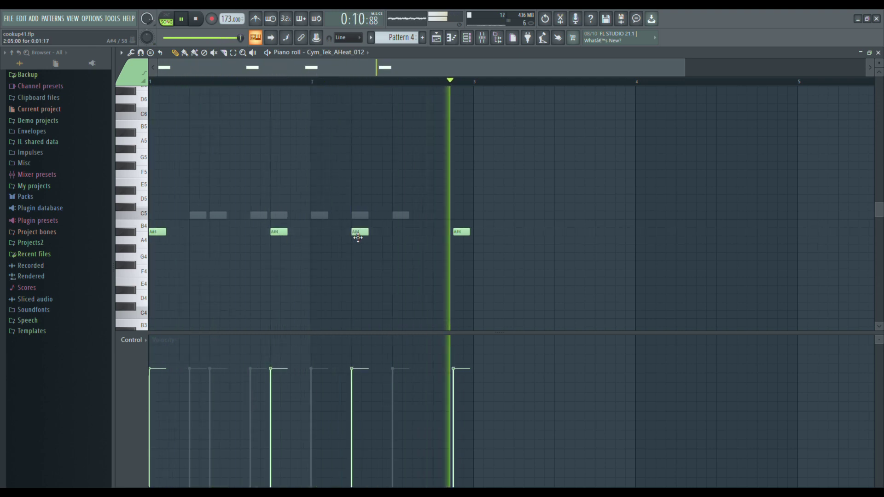
click(318, 234)
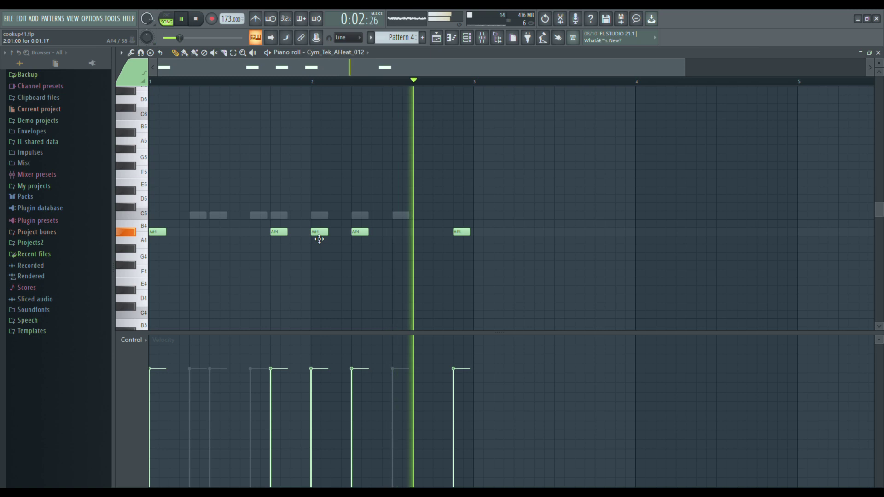
right_click(359, 234)
right_click(461, 233)
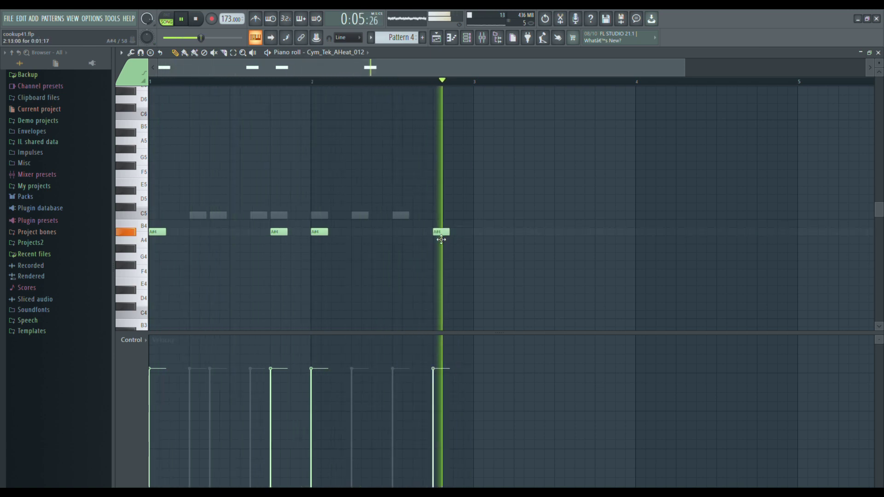
click(420, 232)
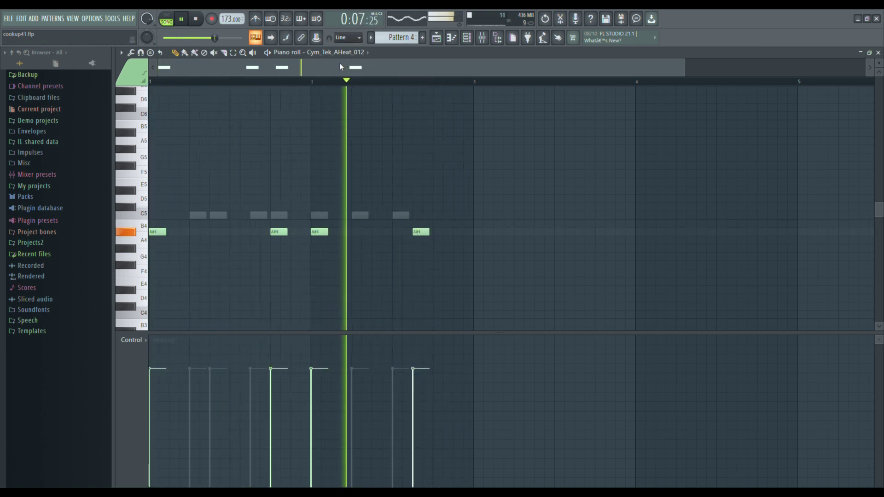
- Transpose all the cymbal hits up to E5 and move bar 1's second hit to step 11
key(ctrl+a)
drag(281, 233, 275, 182)
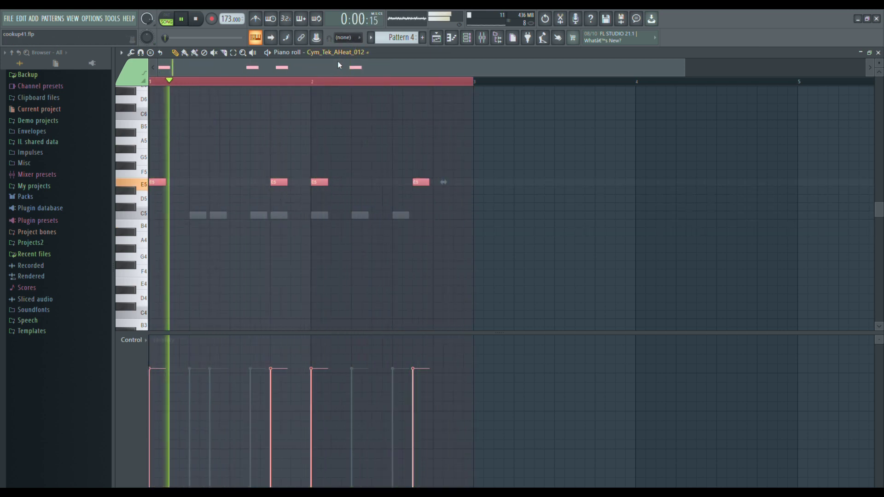
key(ctrl+d)
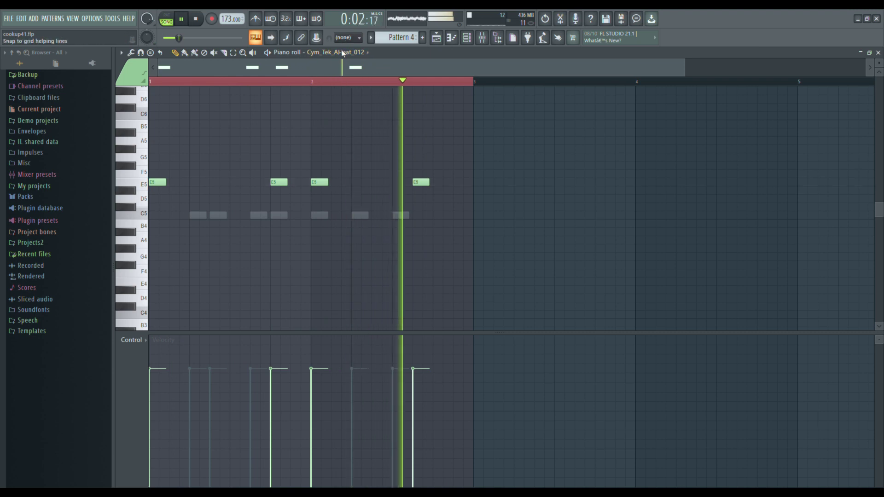
drag(278, 183, 257, 184)
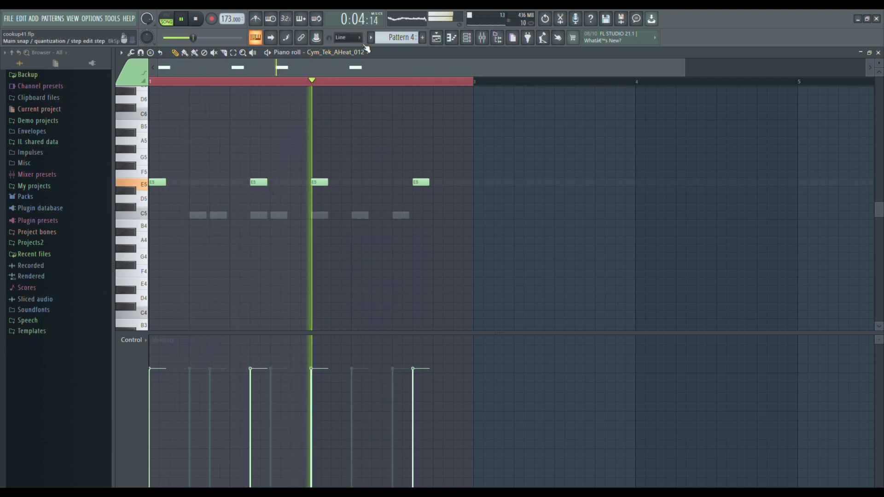
key(Escape)
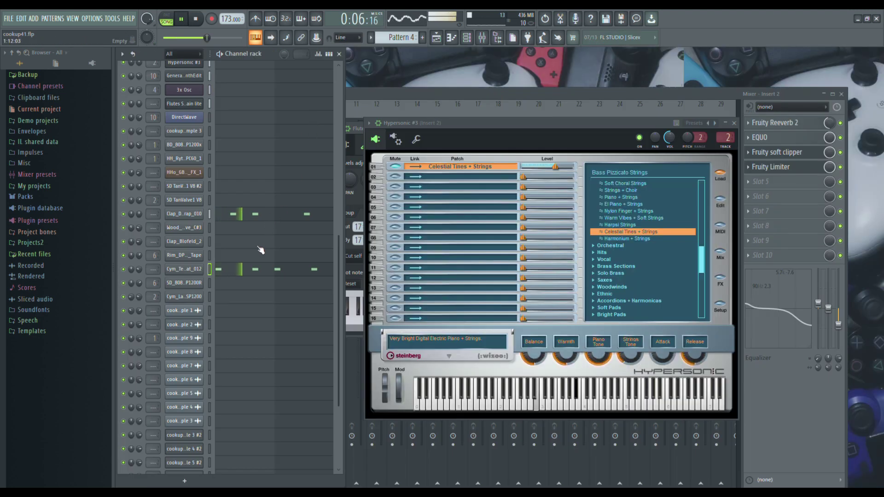
click(256, 271)
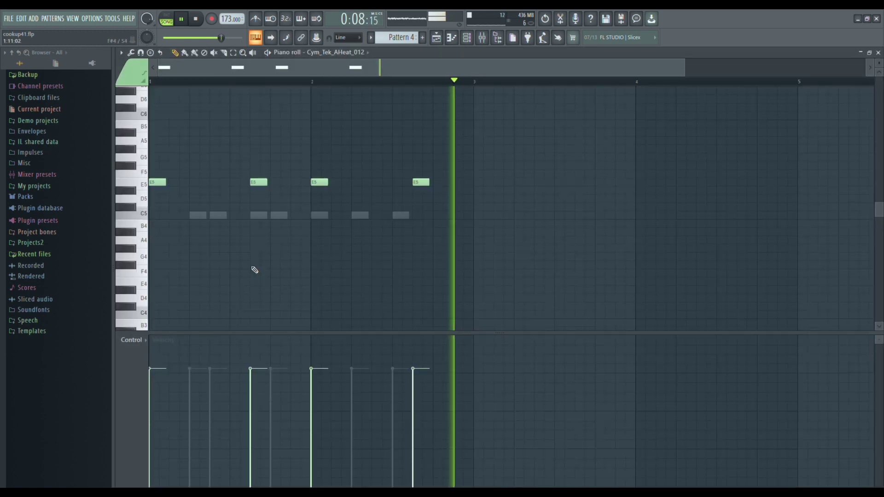
- Delete the Cym_Tek_AHeat_012 hits at step 11 of bar 1 and step 1 of bar 2
right_click(259, 183)
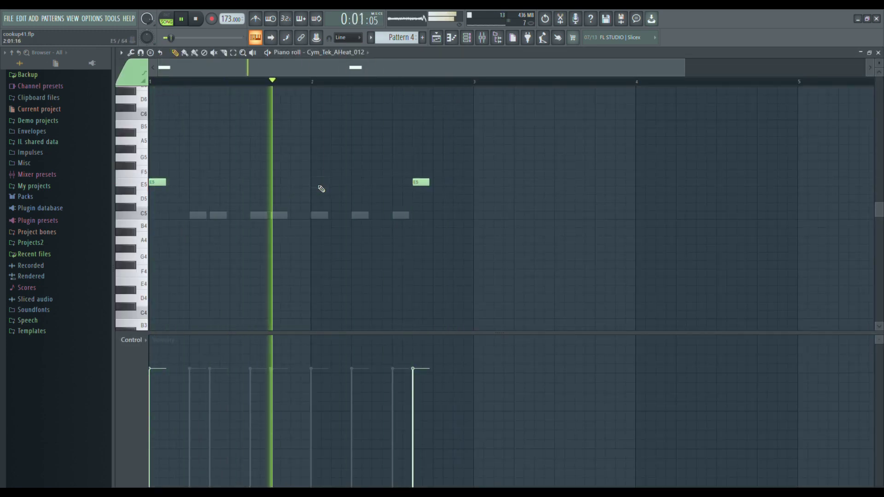
- Add A#4 hits for Wood_MF_Valve_C#3 at step 9 of bar 1 and steps 3 and 5 of bar 2
key(F7)
click(214, 233)
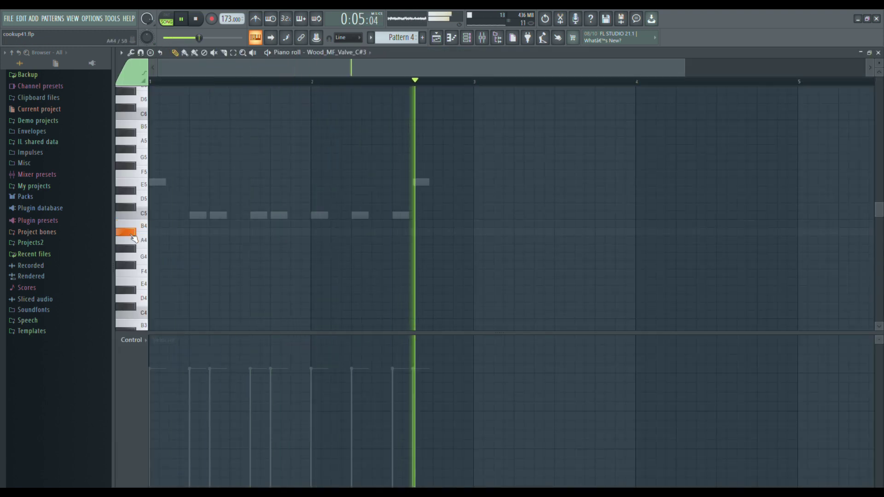
click(233, 232)
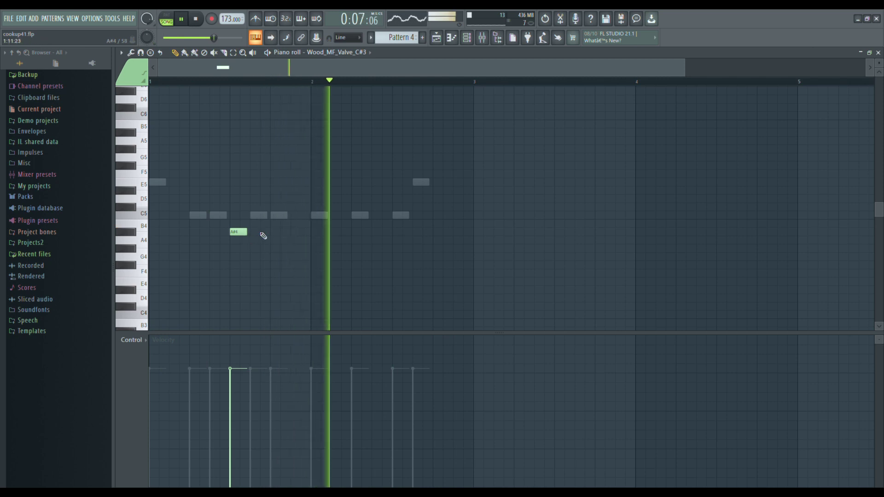
click(336, 233)
click(357, 232)
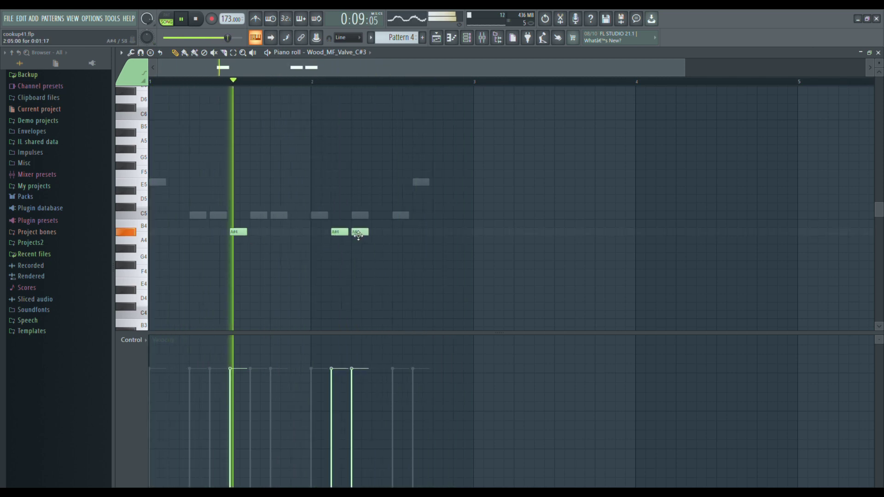
- Rework bar 2's wood hits so they fall on B4 at step 3 and A#4 at steps 7 and 15
right_click(338, 231)
click(336, 225)
right_click(363, 234)
click(377, 234)
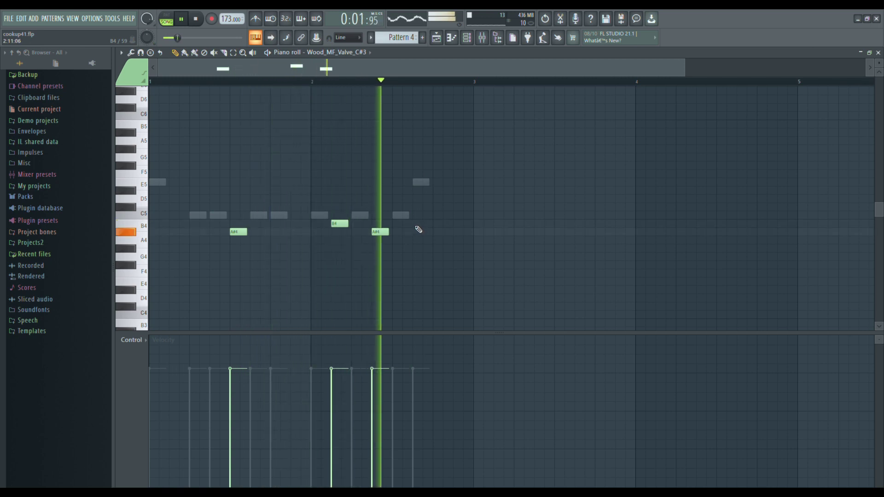
click(456, 233)
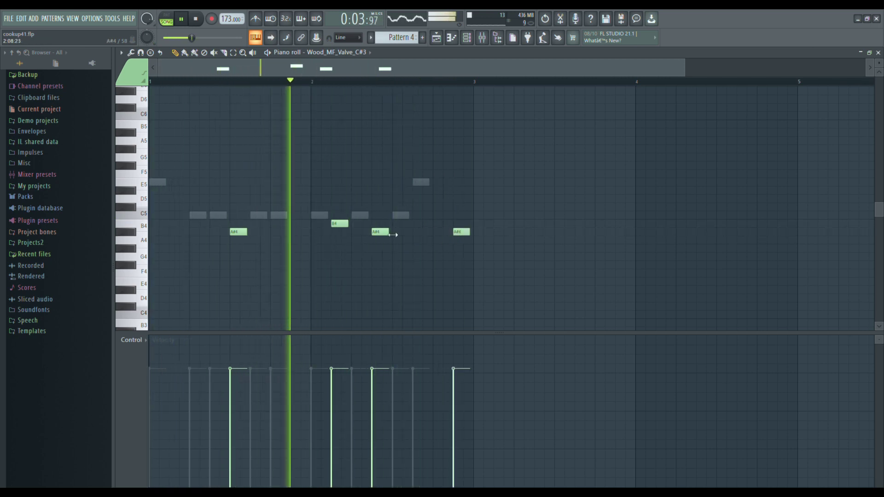
- Try bar 1's wood hit an octave higher on A#5, and delete it from the bar
right_click(239, 233)
click(234, 133)
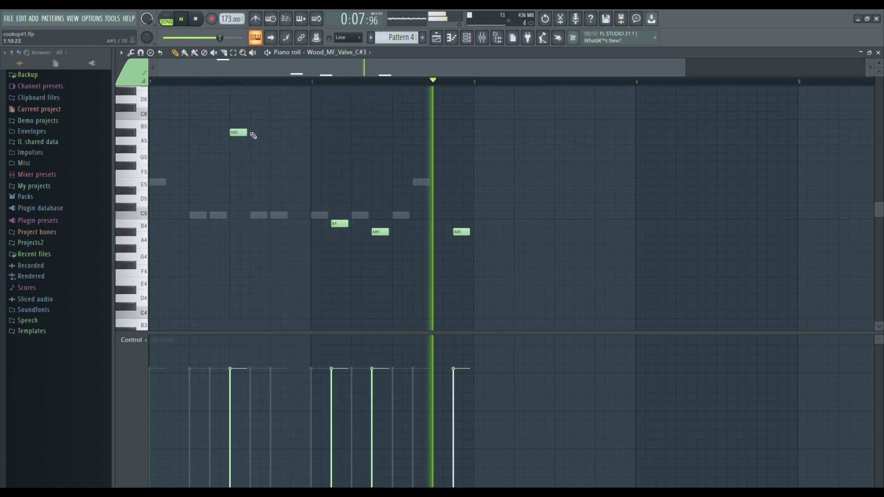
right_click(244, 137)
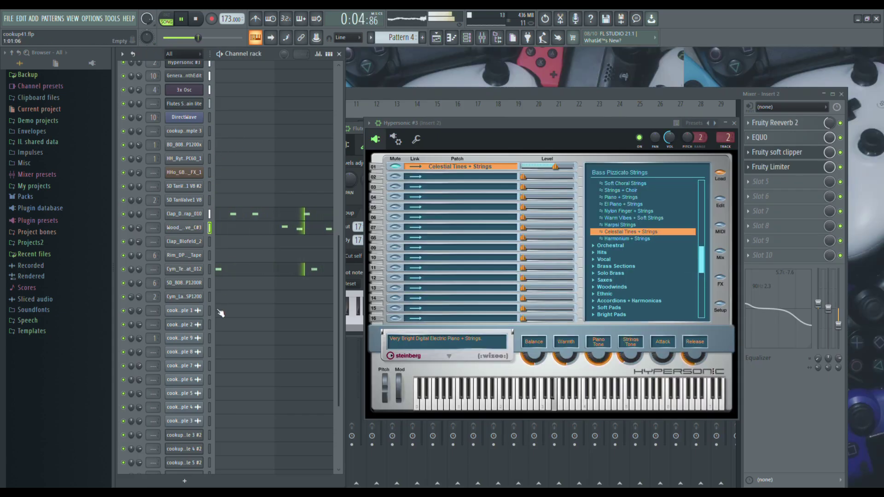
- Add C5 hits for HH_RytmMPC60_1 at steps 1 and 3 of bar 1 and lower both velocities, the second slightly softer
scroll(221, 313, up, 4)
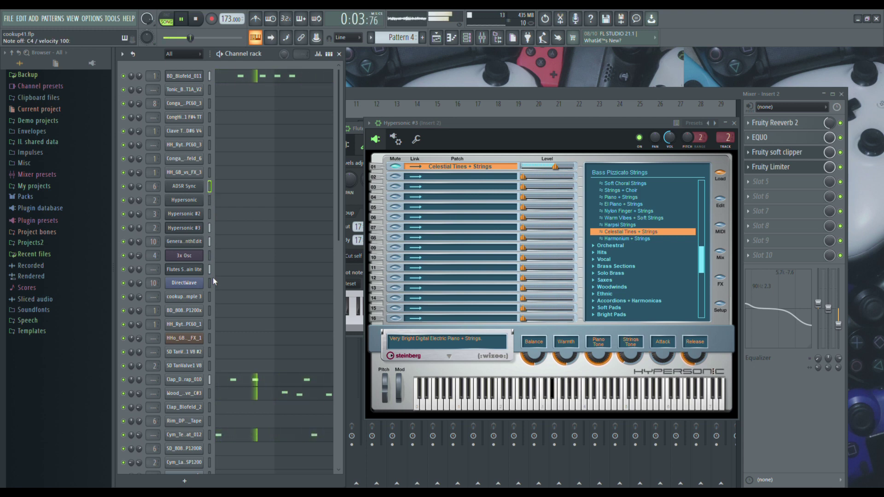
click(221, 328)
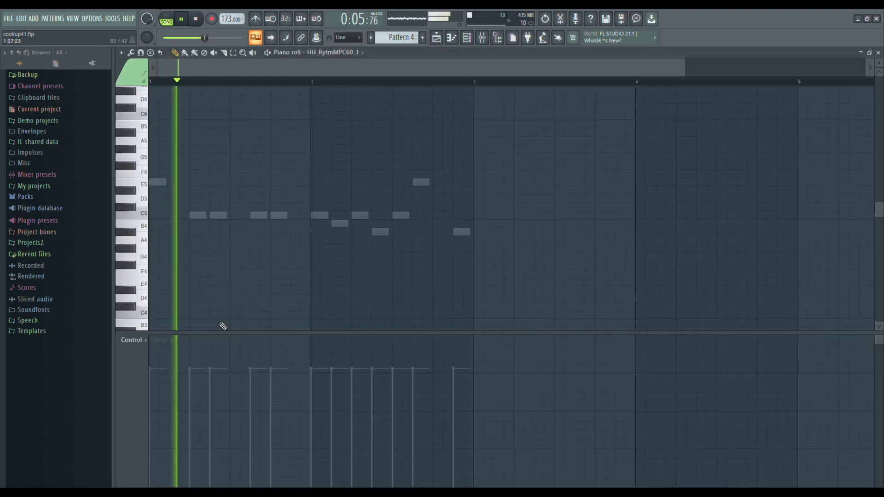
click(153, 217)
click(176, 216)
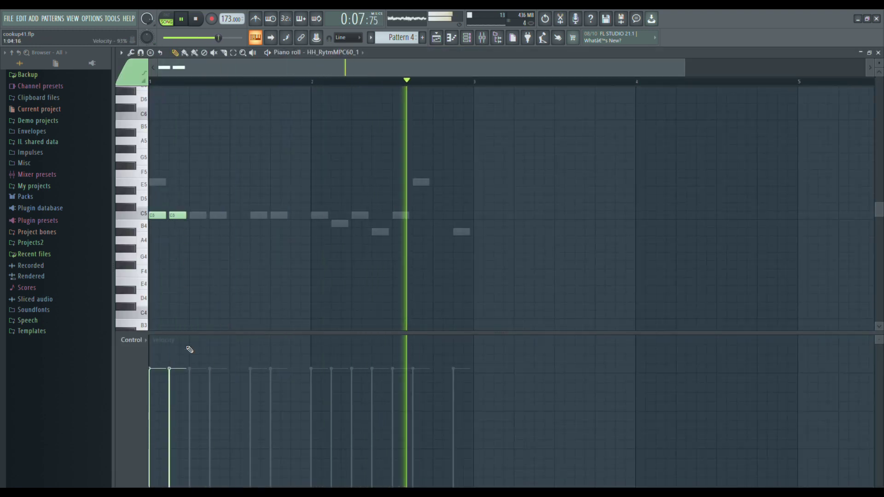
click(179, 379)
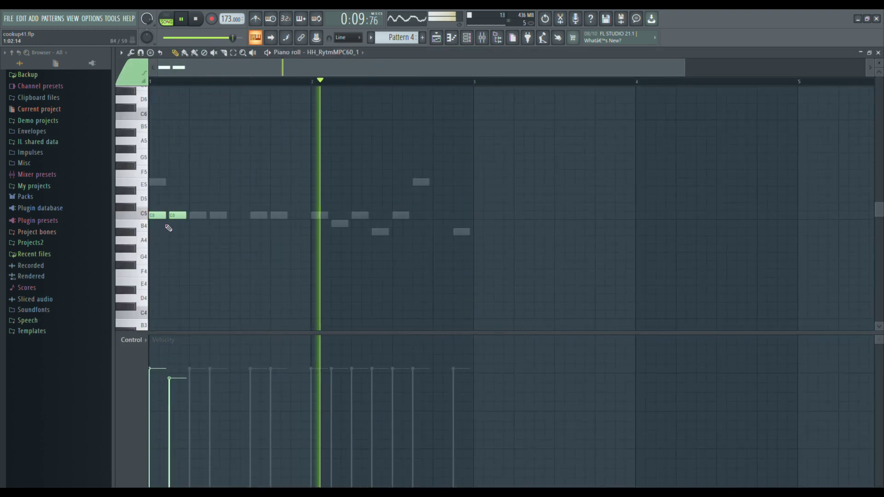
drag(150, 407, 172, 417)
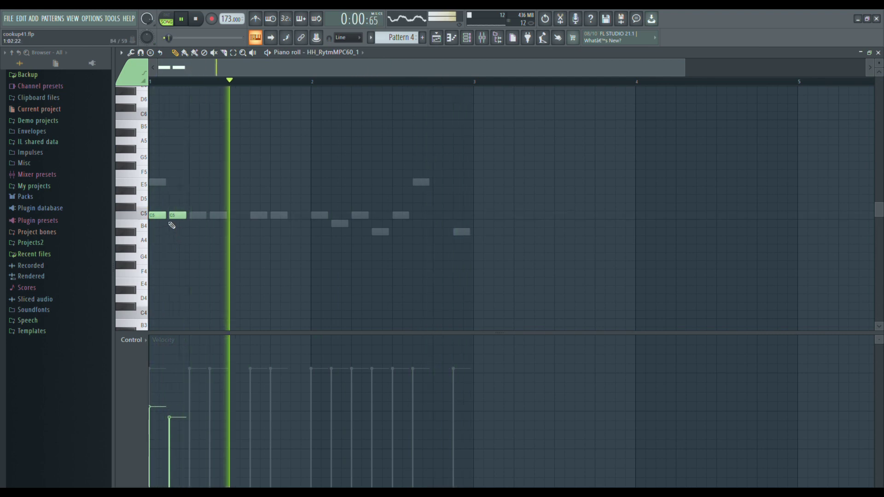
- Duplicate the hi-hat pair to steps 11 and 13 of bar 1 and steps 3 and 5 of bar 2
key(ctrl+a)
key(ctrl+b)
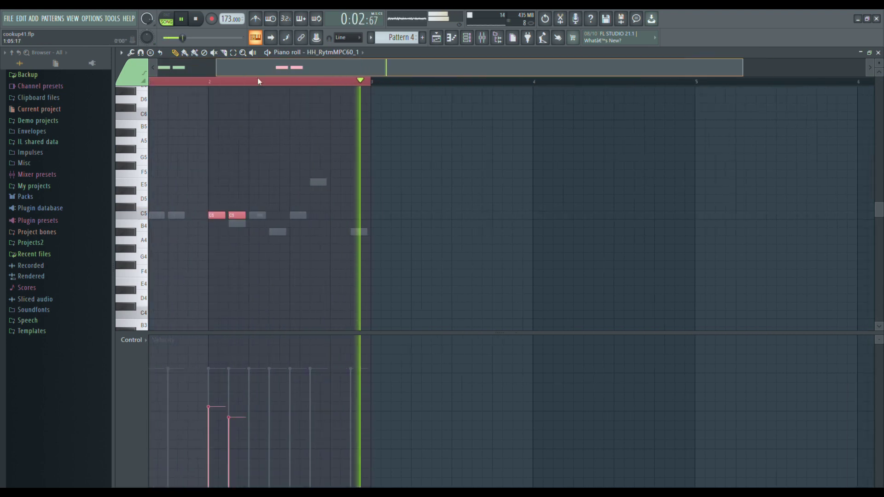
drag(320, 220, 261, 221)
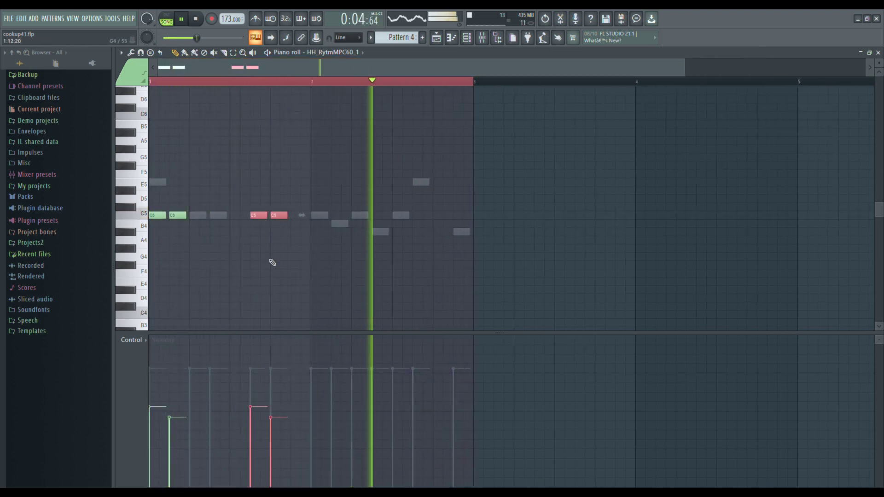
key(ctrl+v)
drag(173, 219, 344, 224)
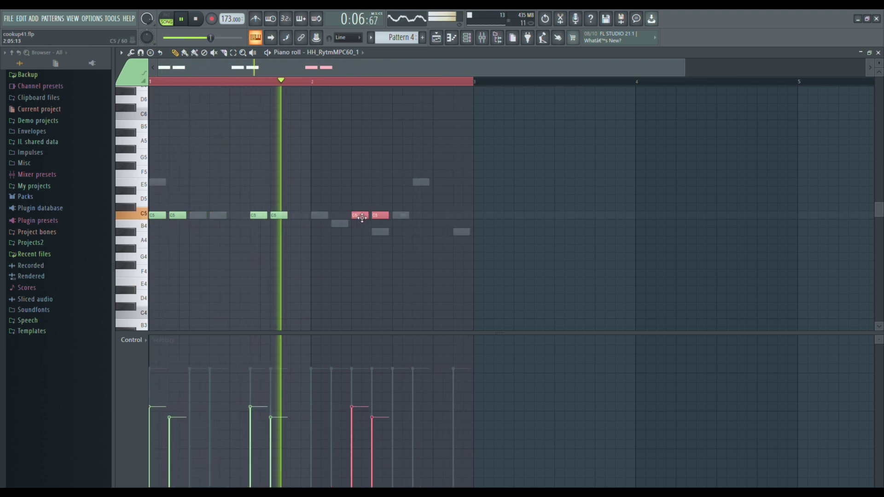
ctrl+click(339, 234)
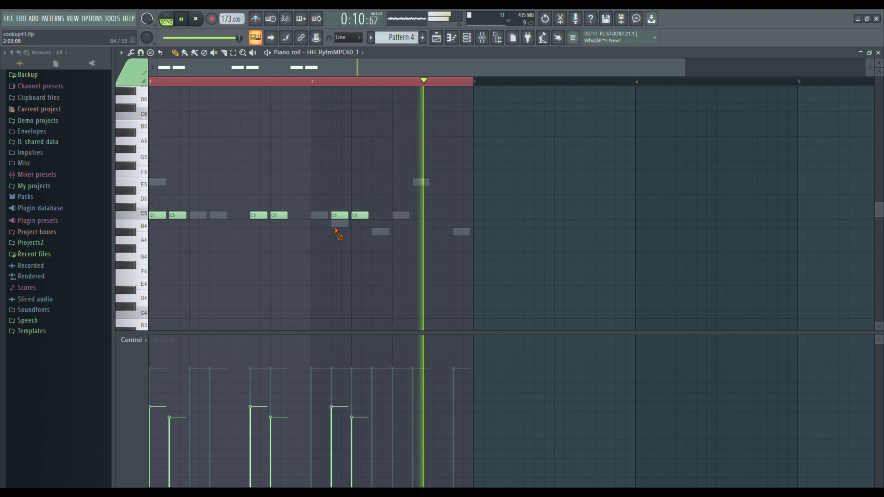
- Place another copy of the hi-hat pair at steps 11 and 13 of bar 2, and delete its first hit
key(ctrl+v)
drag(176, 223, 419, 225)
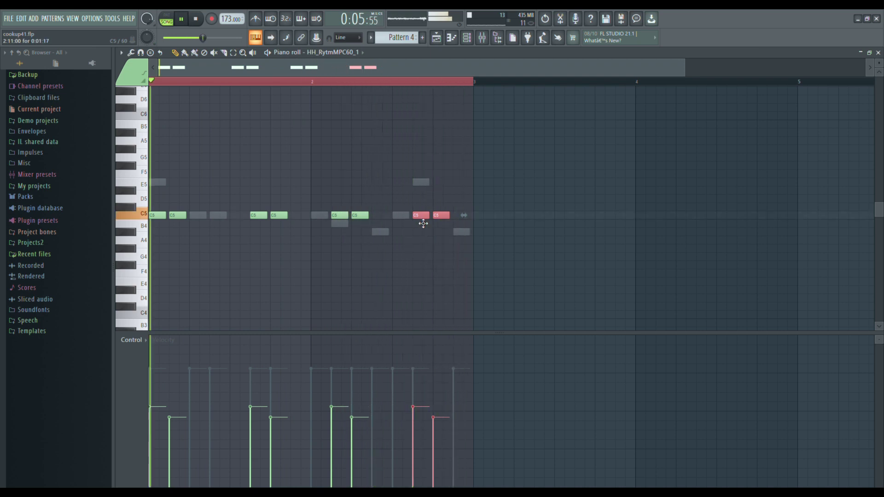
right_click(420, 197)
right_click(421, 215)
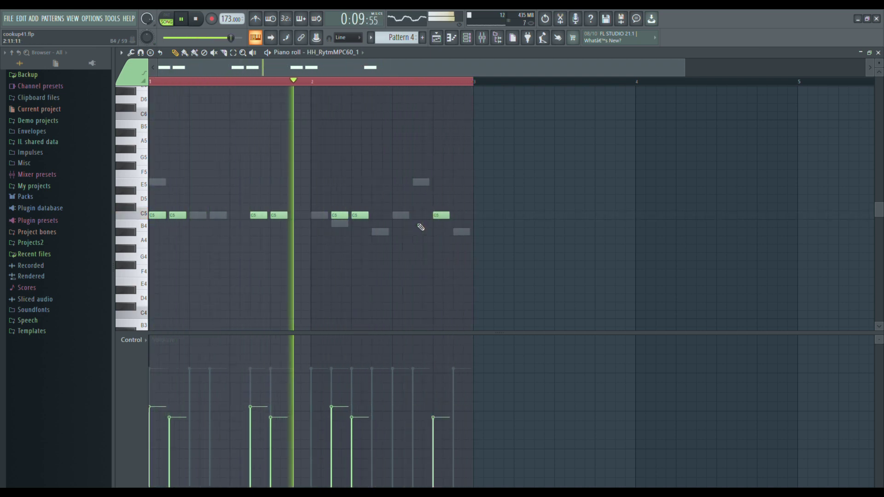
- Shift bar 2's first hi-hat pair to steps 1 and 3, and try a softer extra hit at step 5
mouse_move(345, 220)
mouse_down()
mouse_move(325, 220)
mouse_move(343, 222)
mouse_up()
click(358, 216)
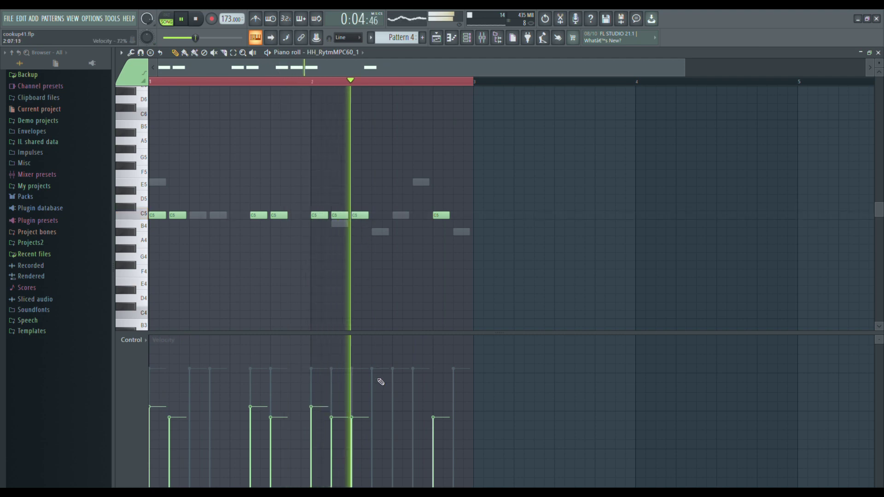
click(362, 429)
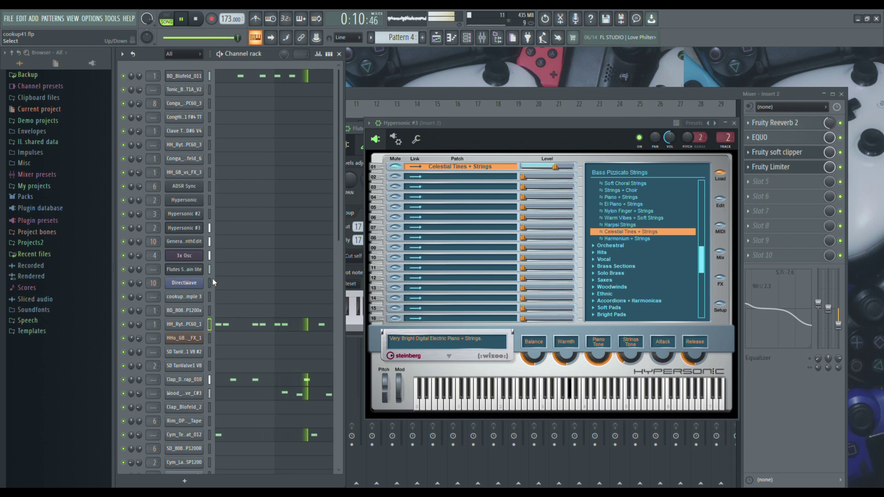
- Inspect the Flutes Sustain lite notes of the Pattern 3 clip on playlist Track 2
scroll(222, 301, down, 5)
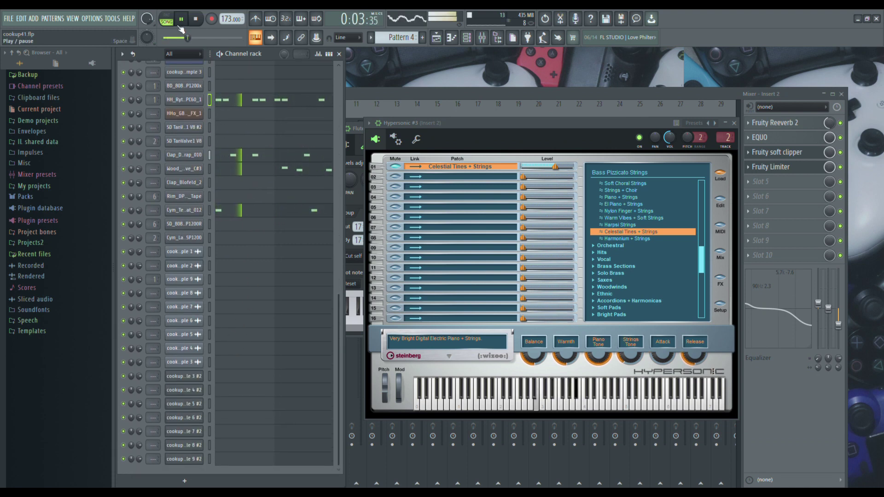
key(F5)
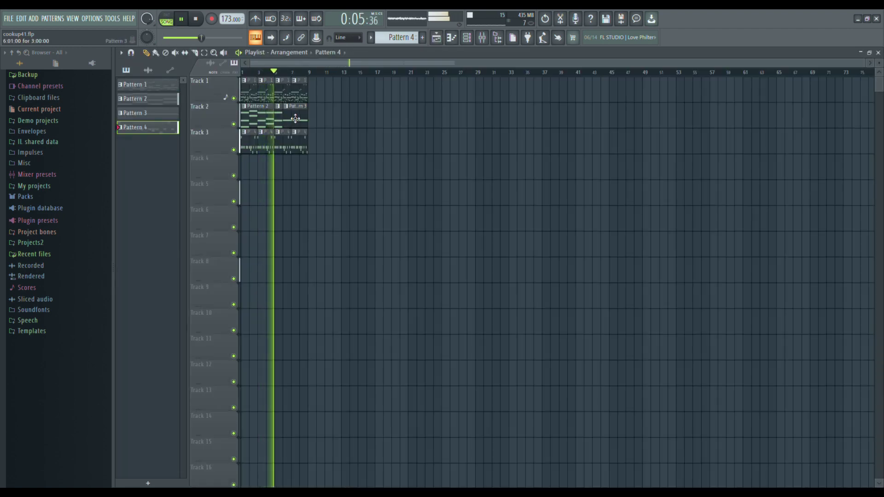
double_click(295, 119)
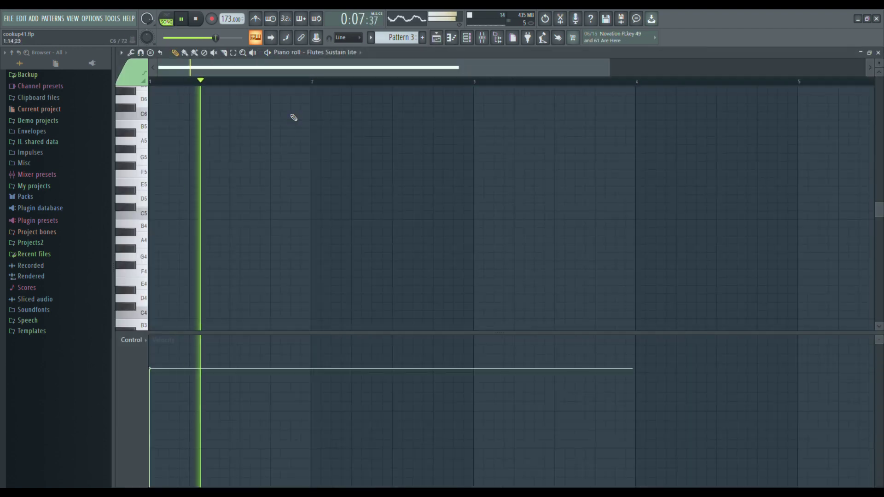
key(Escape)
key(Escape)
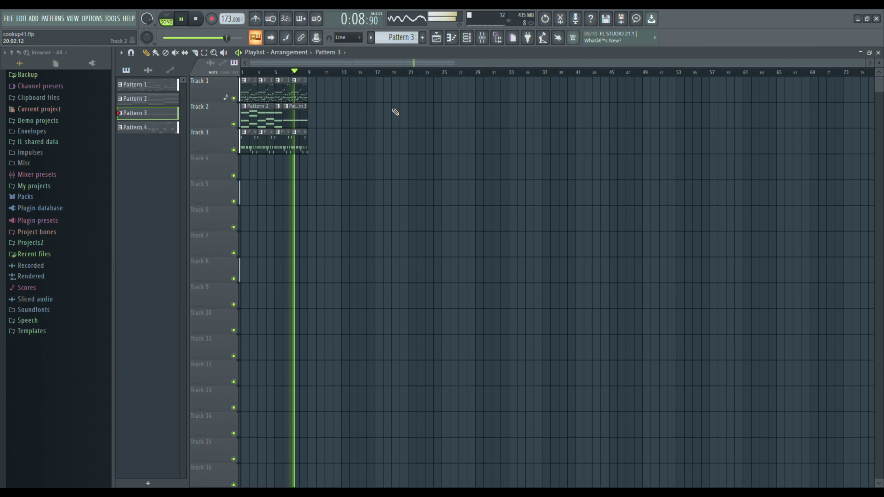
- Mute playlist Track 2 to audition the beat without the flutes, and unmute it
click(234, 125)
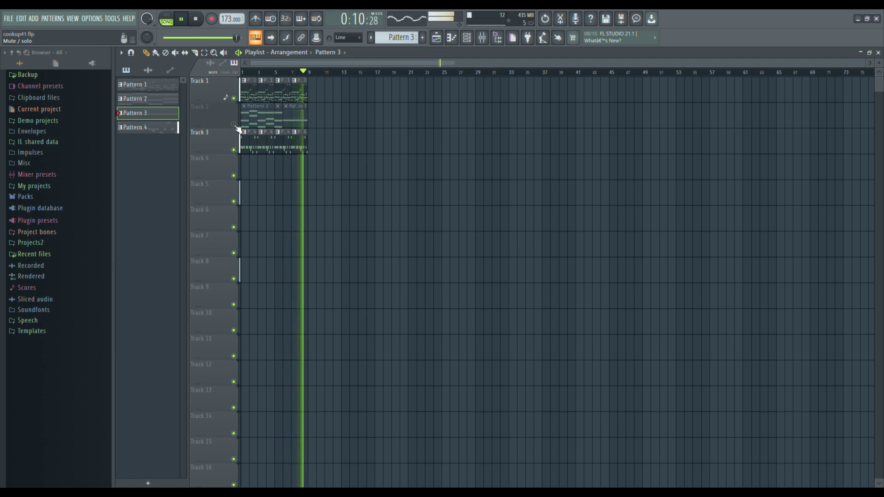
click(878, 52)
scroll(277, 232, up, 5)
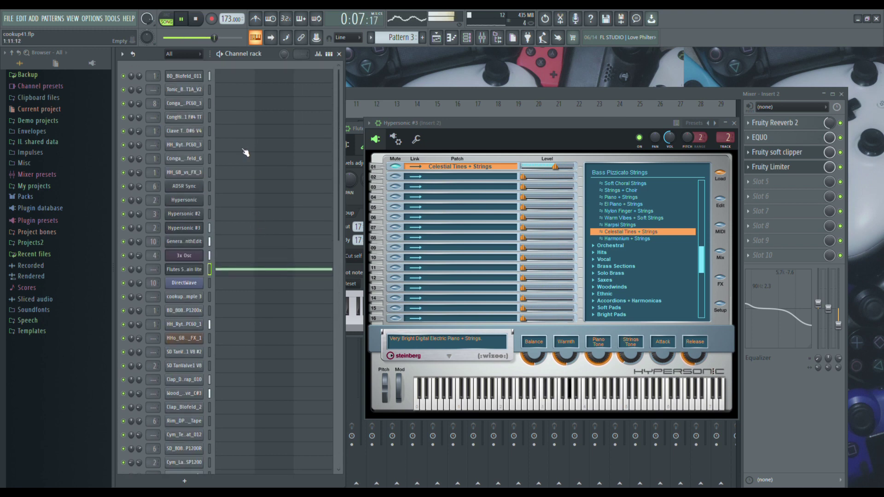
key(F5)
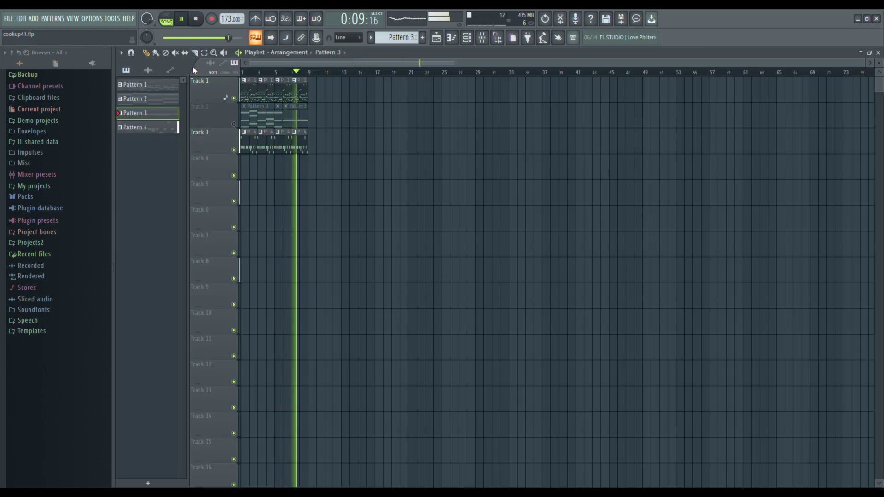
click(233, 124)
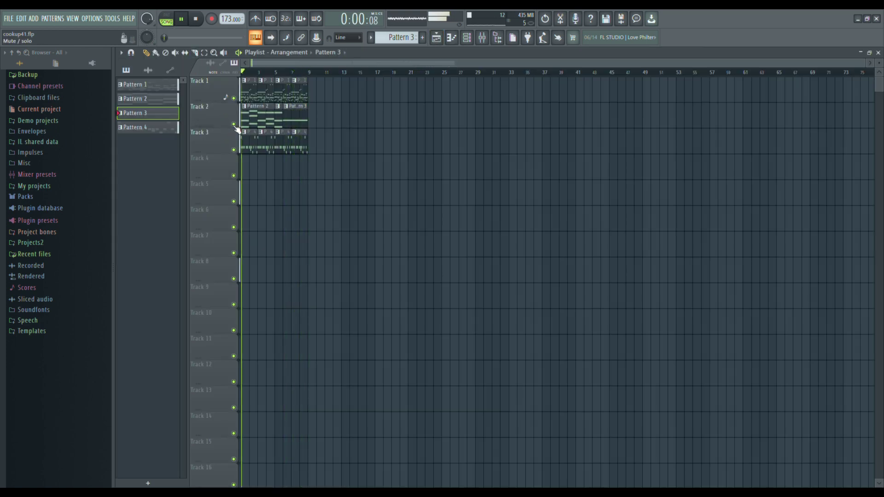
click(878, 53)
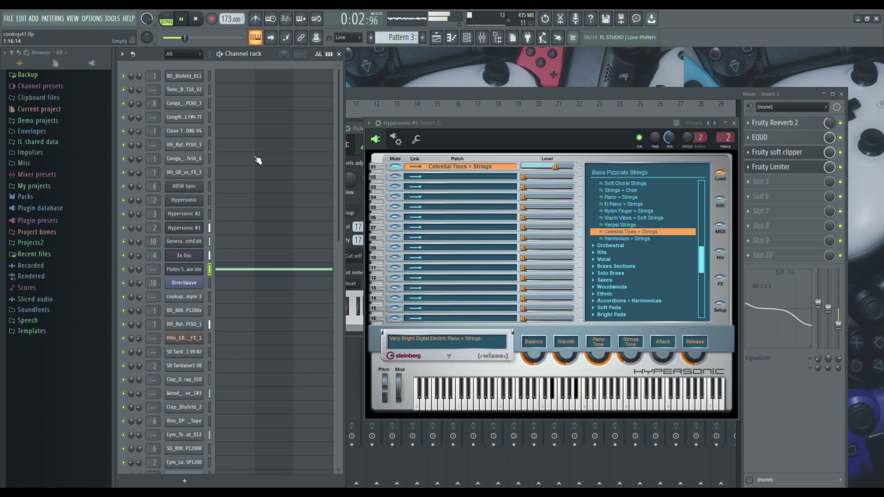
- Open the Pattern 1 clip from the playlist and examine its Hypersonic #3 and 3x Osc notes
key(F5)
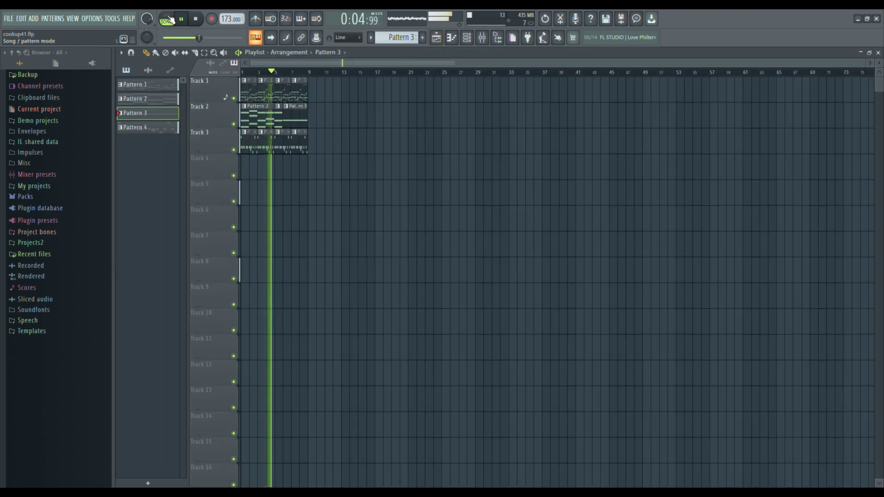
double_click(287, 94)
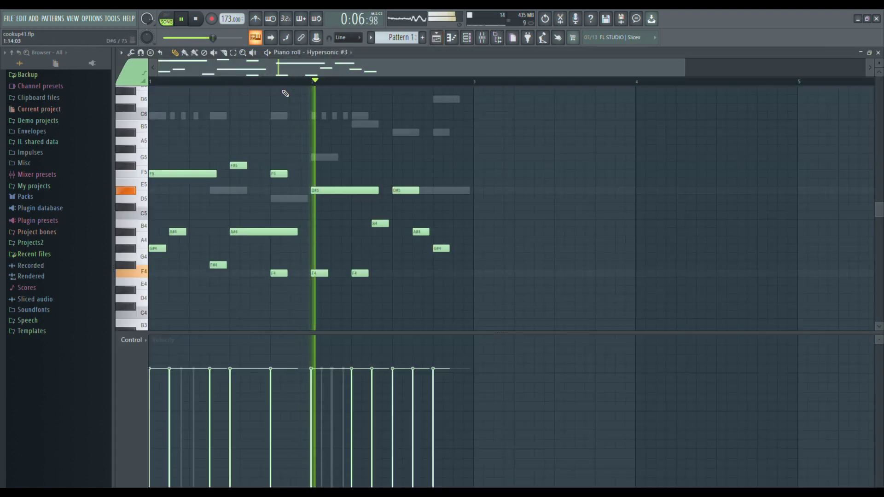
click(331, 54)
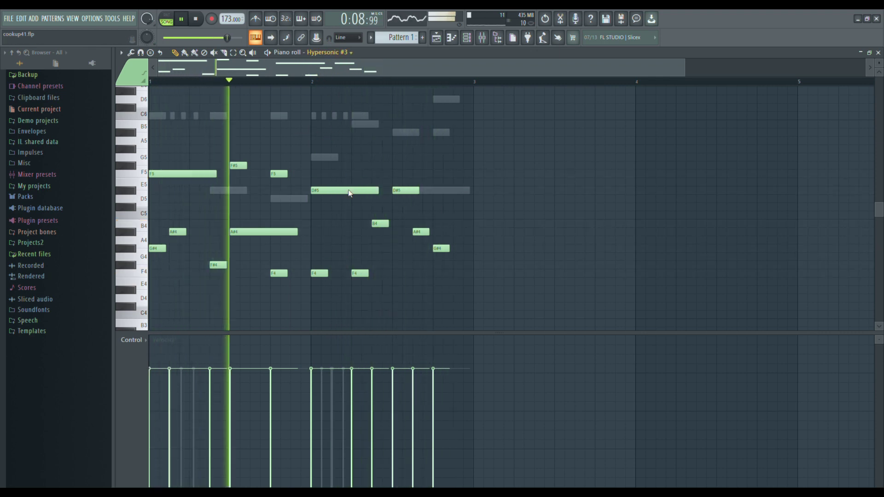
click(349, 257)
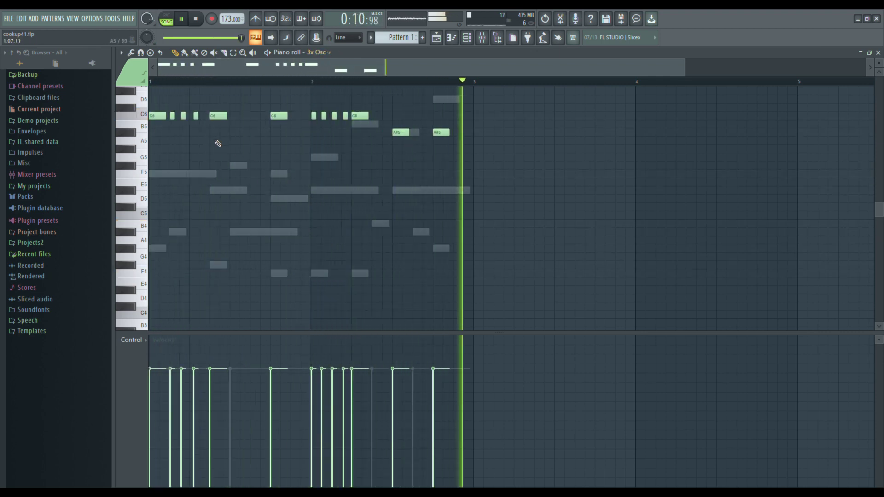
click(878, 53)
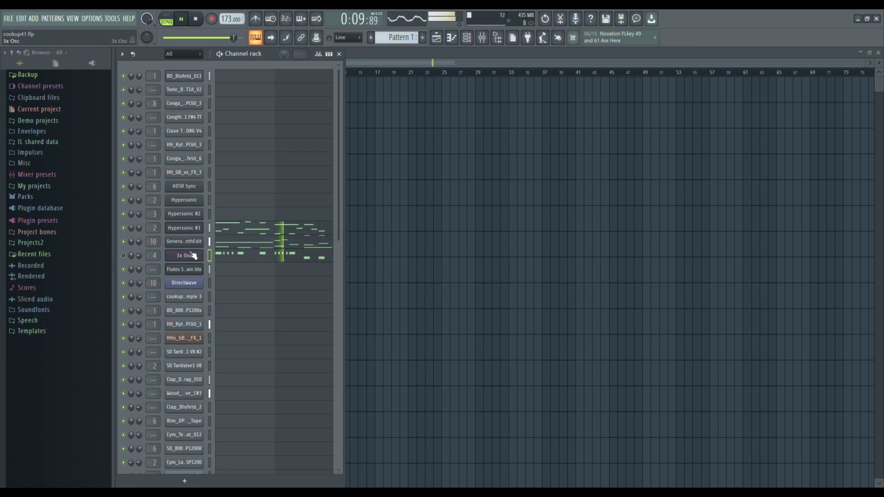
- Audition Hypersonic #3 on its own and together with General - SynthEdit and 3x Osc by toggling channel mutes
click(124, 228)
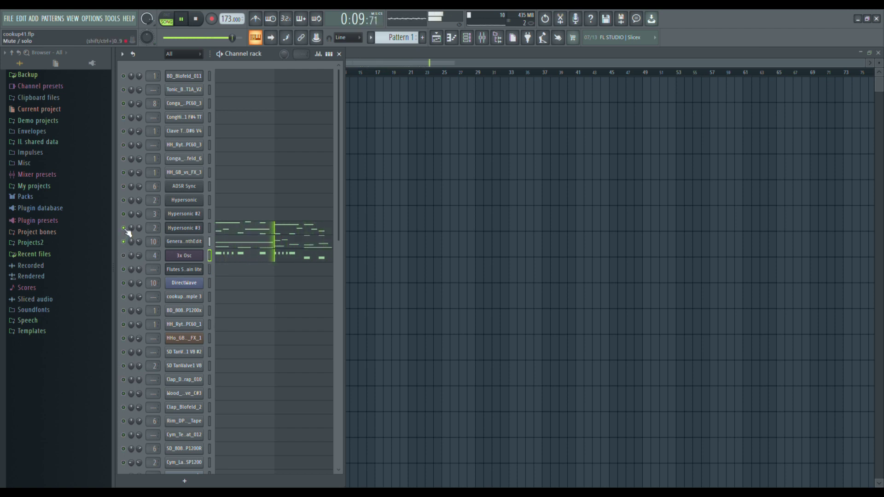
click(124, 255)
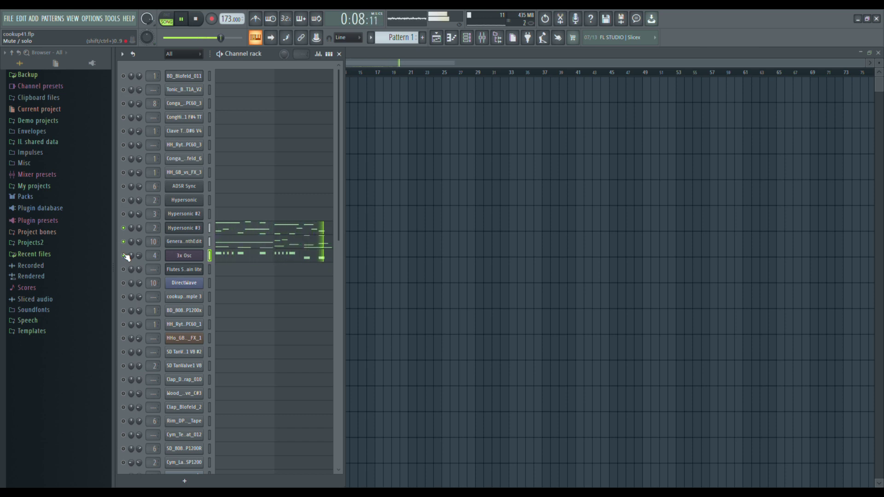
click(125, 229)
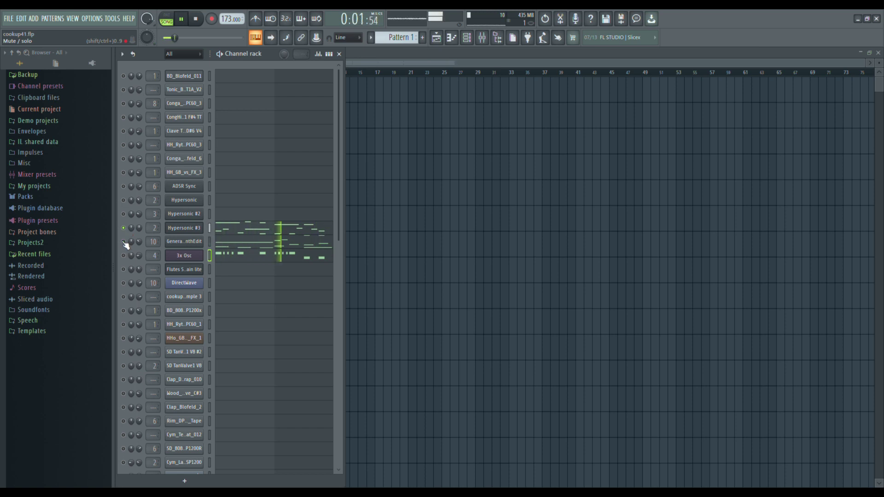
- Stop playback and examine the Pattern 1 notes of Hypersonic #3 and General - SynthEdit
click(288, 228)
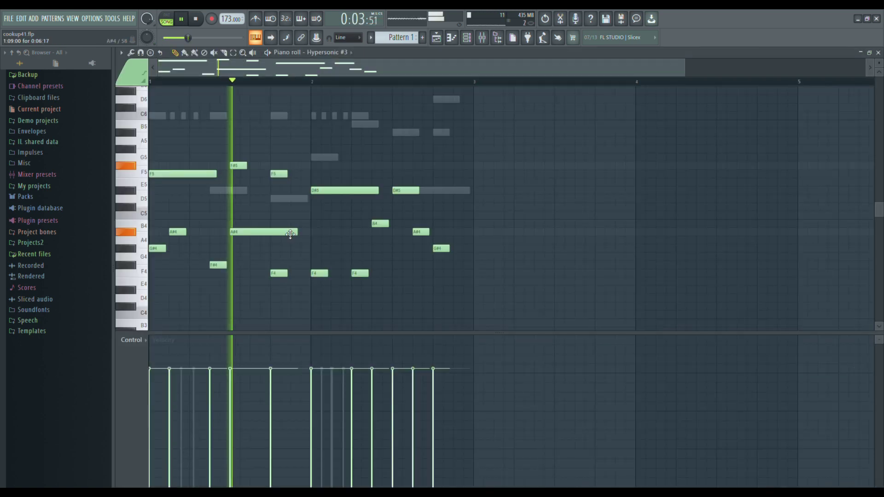
key(space)
key(Escape)
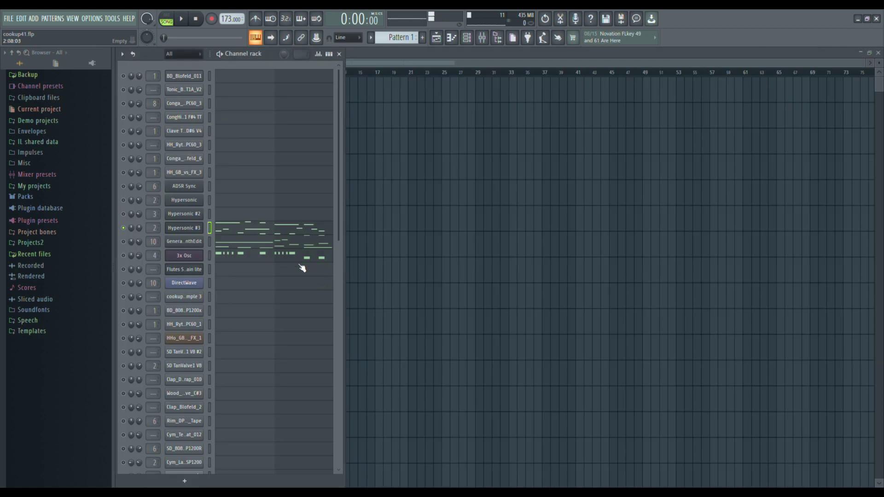
click(285, 245)
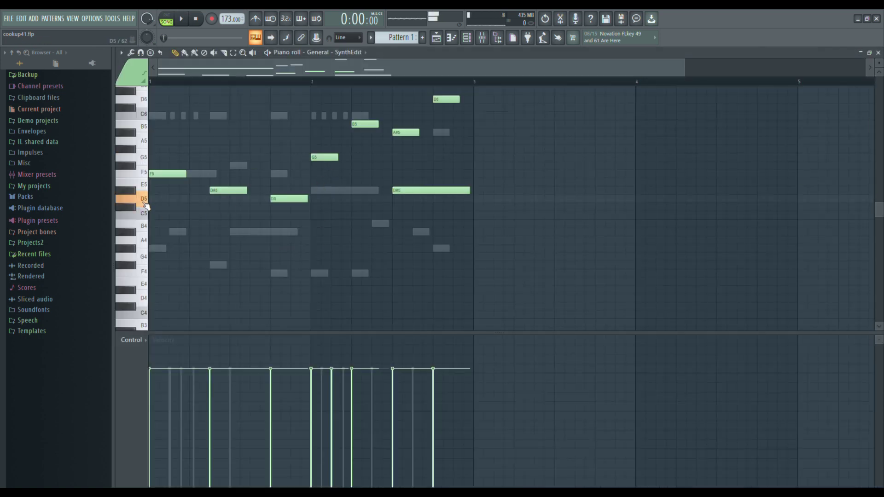
scroll(242, 213, up, 3)
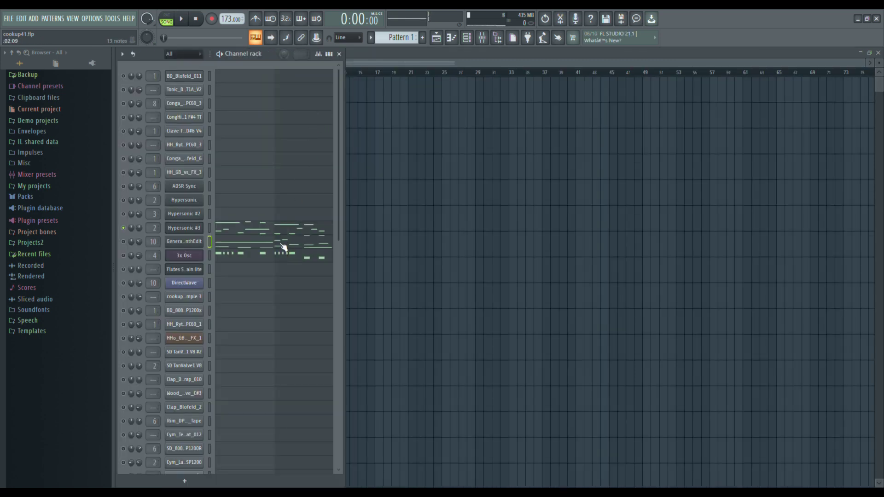
- During playback, try an A#6 note at the start of bar 2 in General - SynthEdit, and delete it
click(283, 247)
key(space)
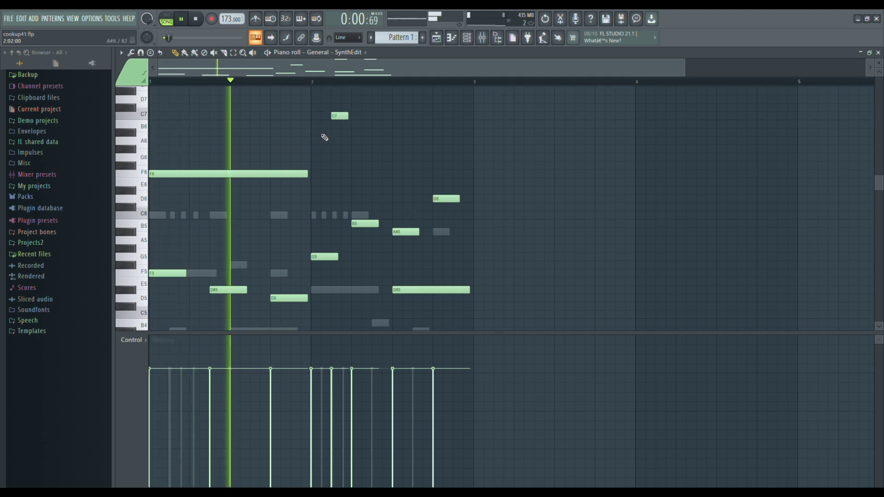
click(322, 134)
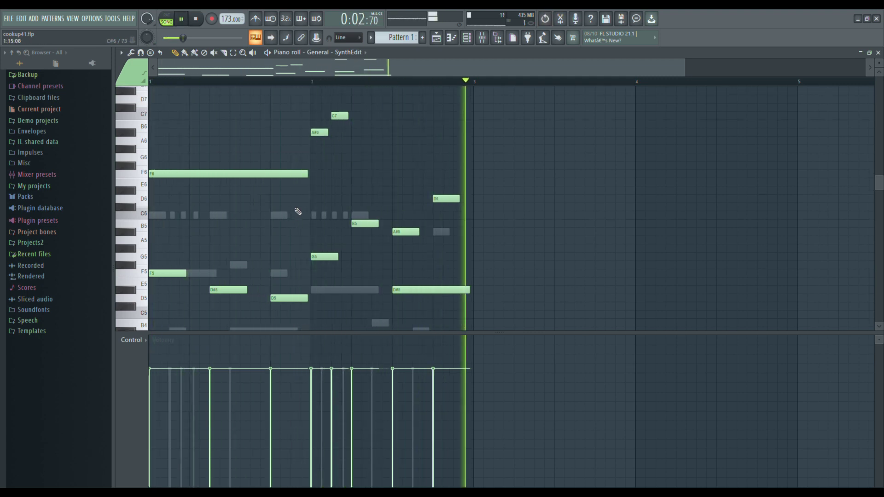
right_click(316, 136)
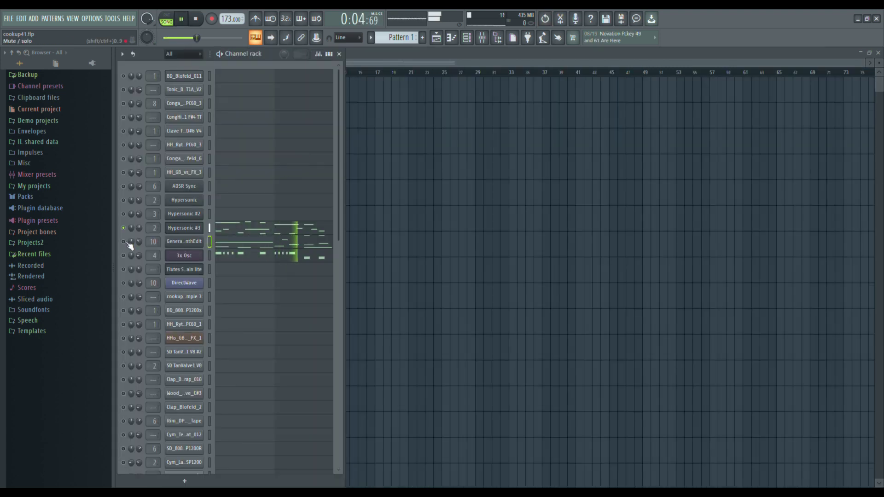
- Unmute General - SynthEdit and try an A6 note just before its C7 note in bar 2
click(123, 242)
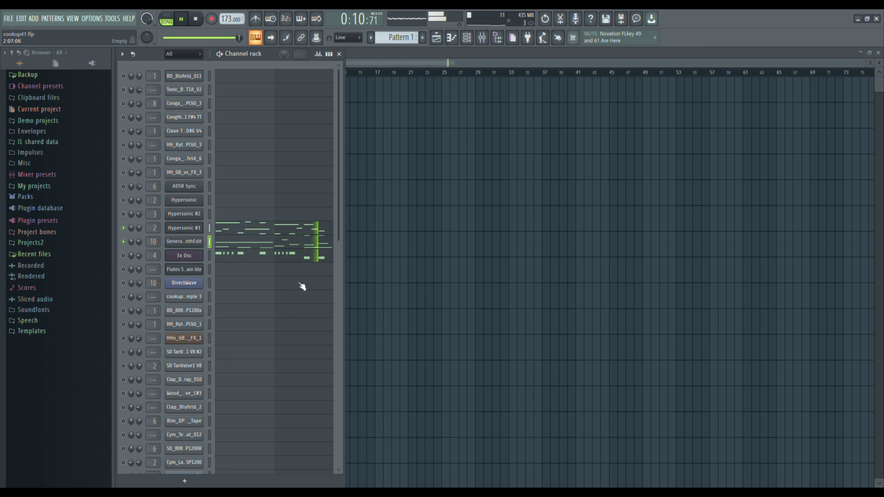
key(ctrl+z)
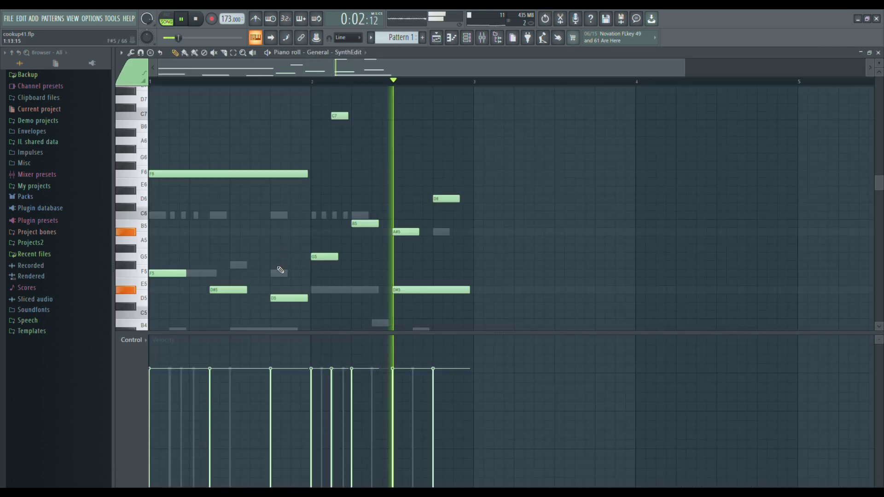
click(282, 246)
click(316, 133)
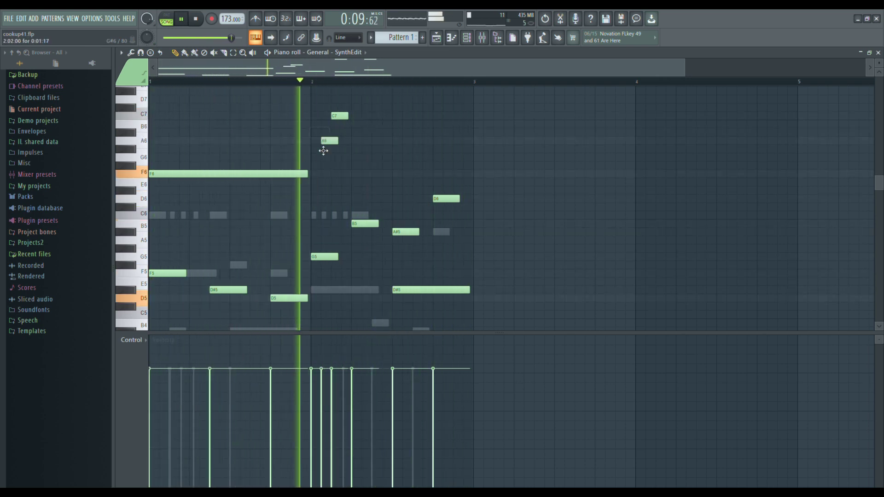
right_click(319, 132)
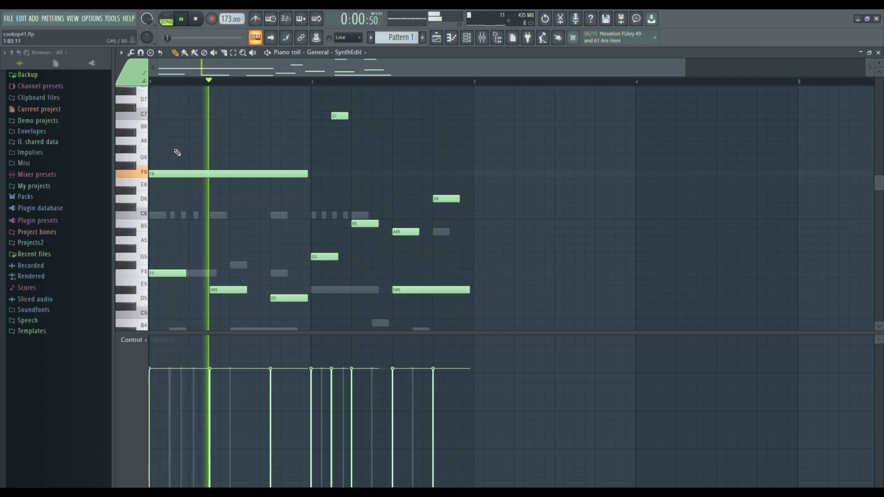
- Try a B6 note at the start of bar 2 in General - SynthEdit, and replace it with A#6
click(317, 149)
drag(322, 149, 317, 125)
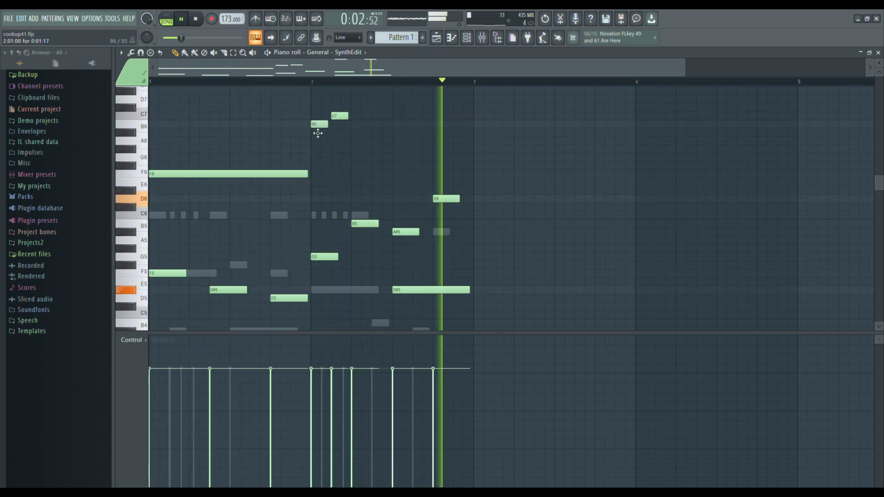
right_click(317, 125)
click(317, 133)
key(F7)
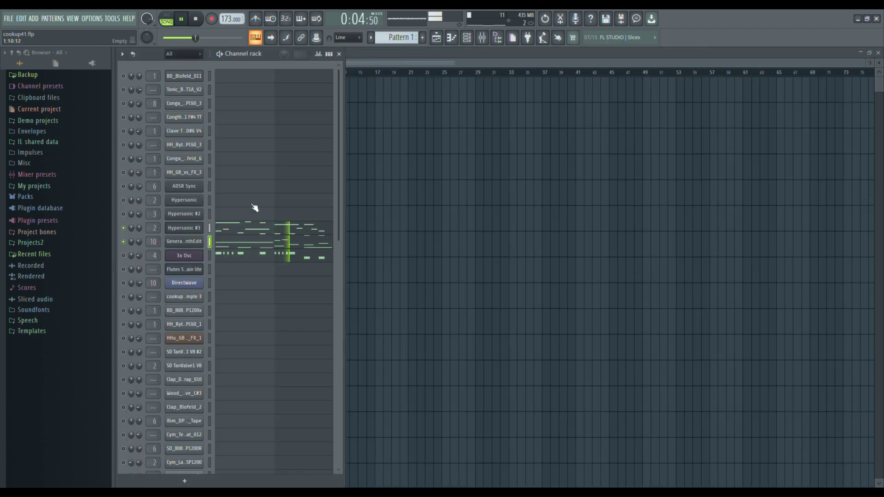
- Unmute 3x Osc, restore all the other channels to hear the full beat, and stop playback
click(124, 256)
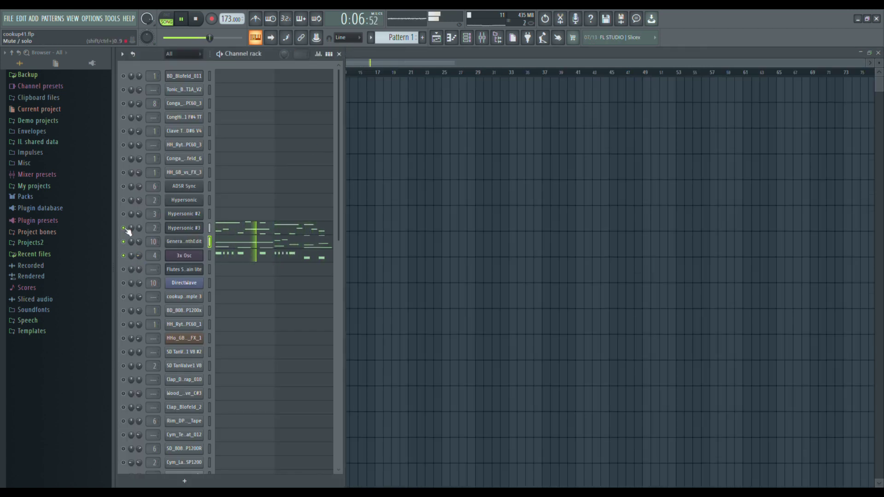
right_click(125, 230)
right_click(125, 230)
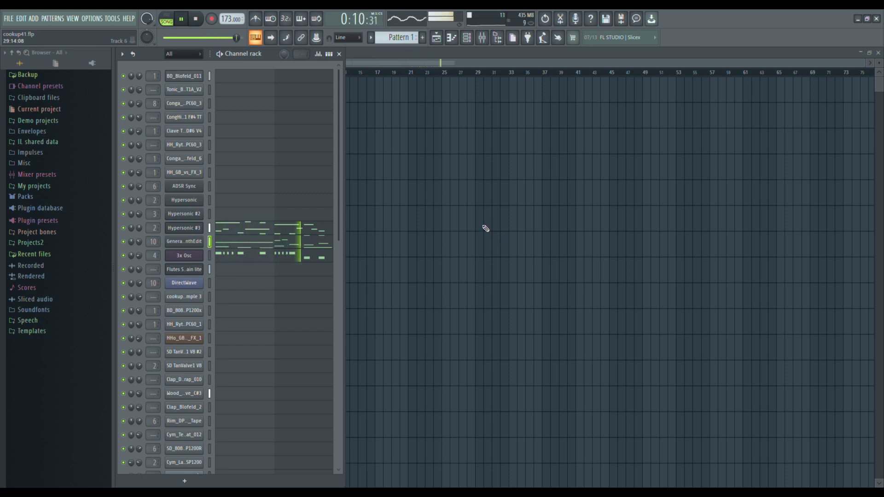
key(space)
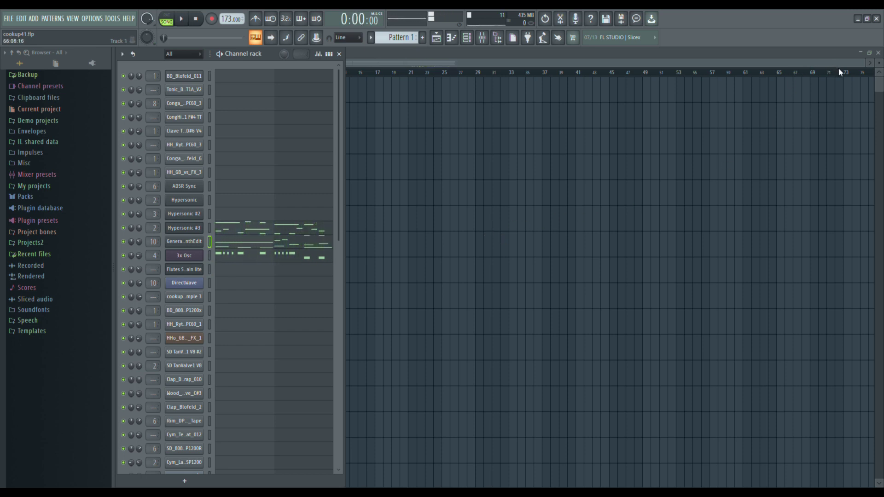